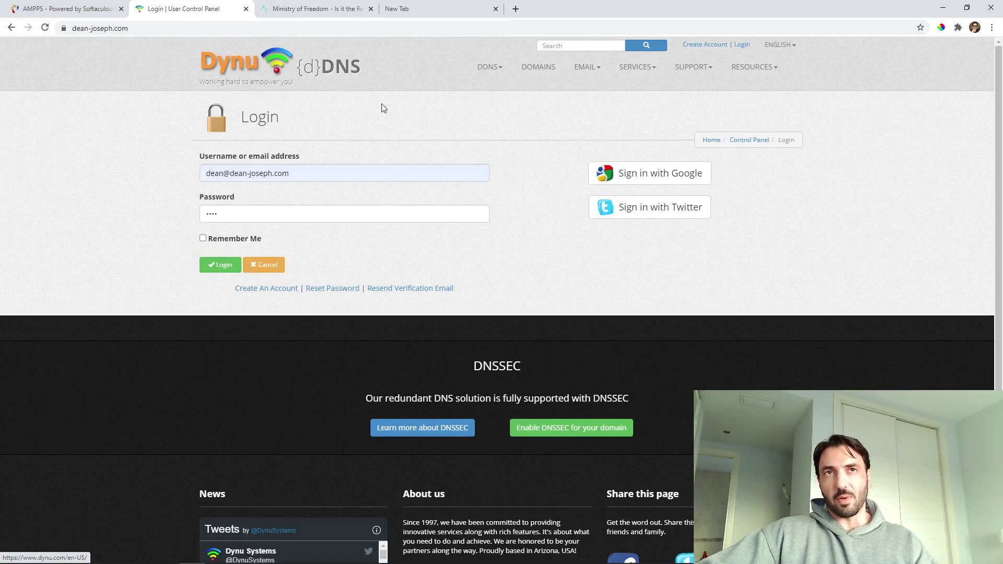
Open dyndns.org in a new browser tab.
{"action": "left_click", "coordinate": [428, 6]}
{"action": "left_click", "coordinate": [434, 23]}
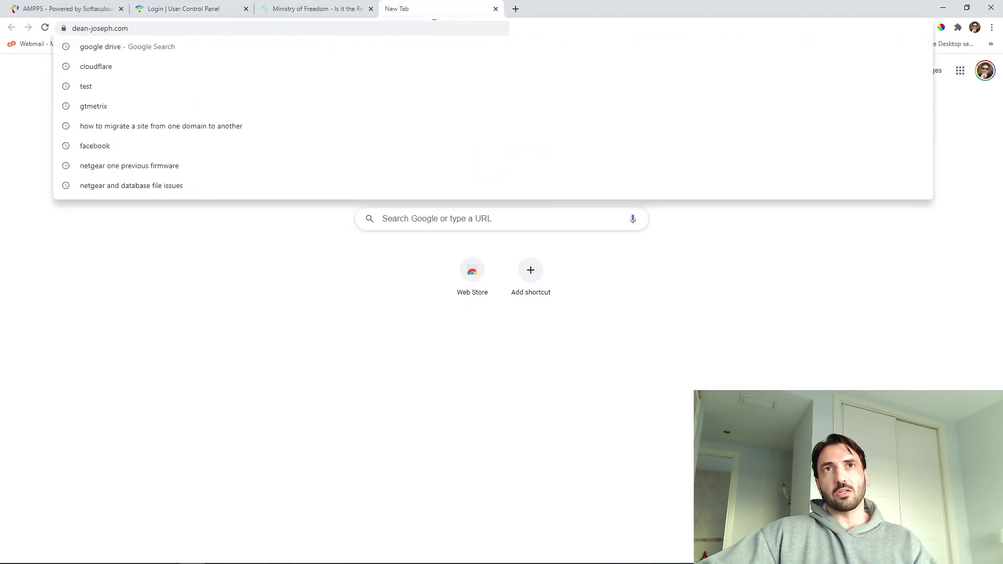
{"action": "type", "text": "dyndns.org"}
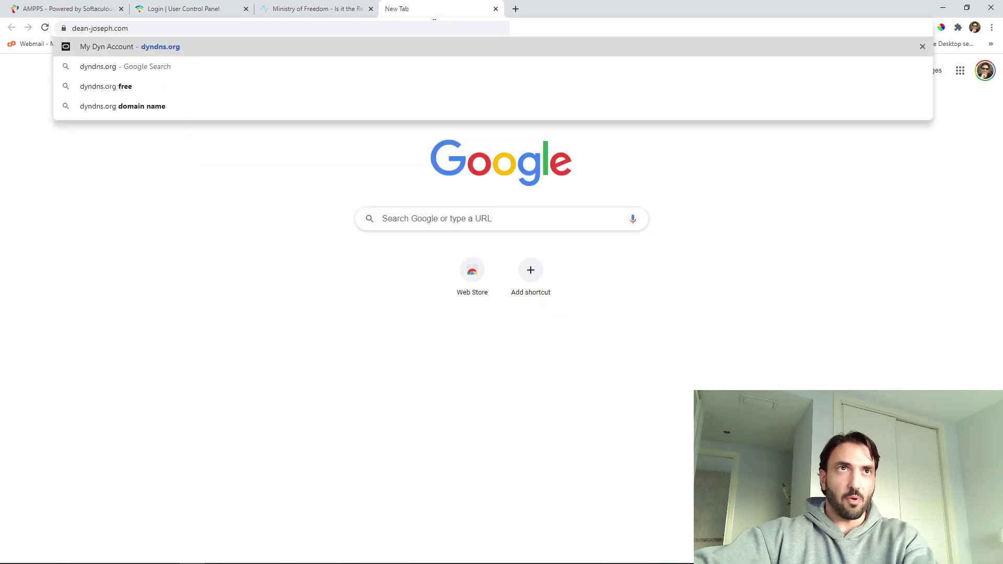
{"action": "key", "text": "Return"}
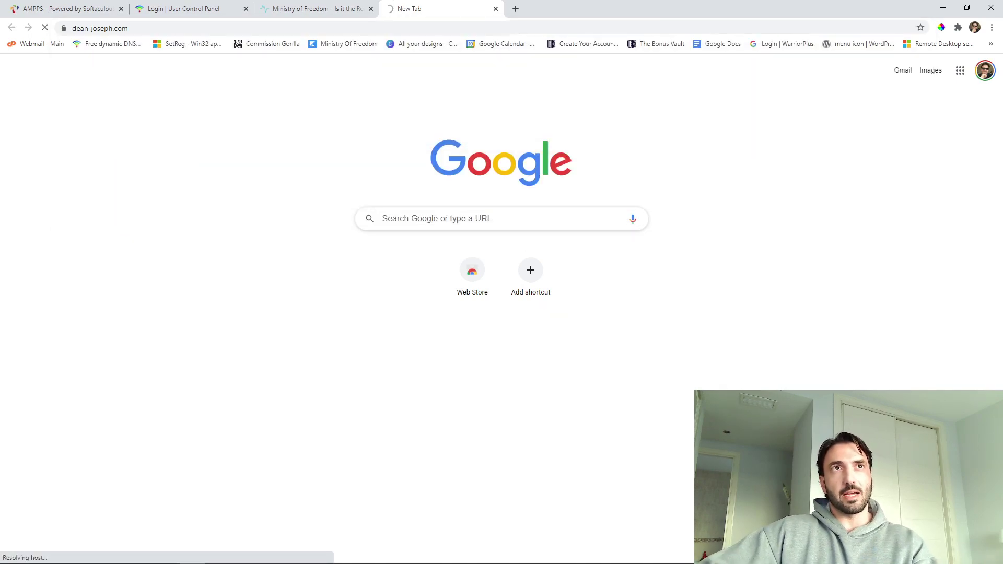
{"action": "mouse_move", "coordinate": [485, 60]}
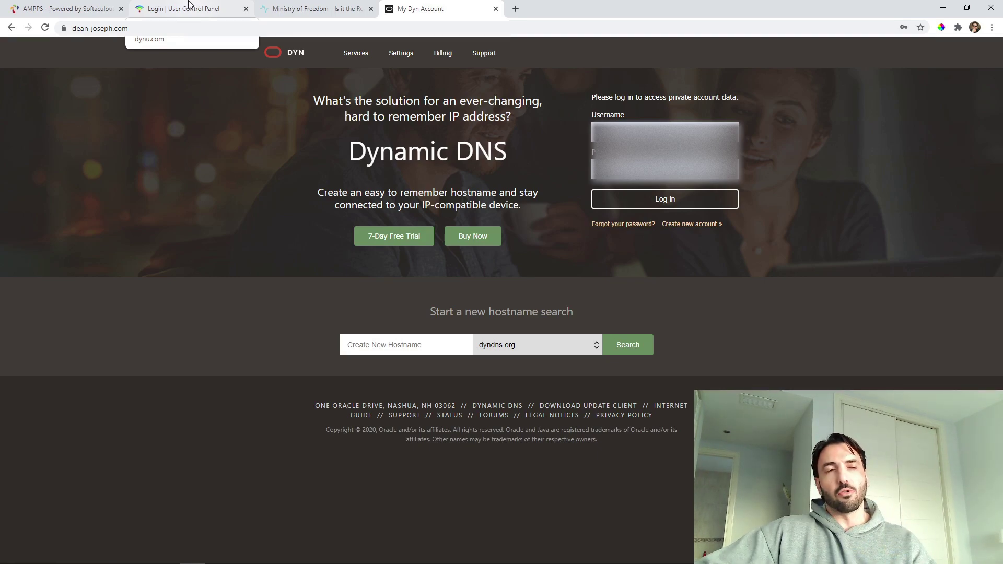
Scroll through the My Dyn Account hostname domain suffixes, then return to the Dynu login tab.
{"action": "left_click", "coordinate": [580, 345]}
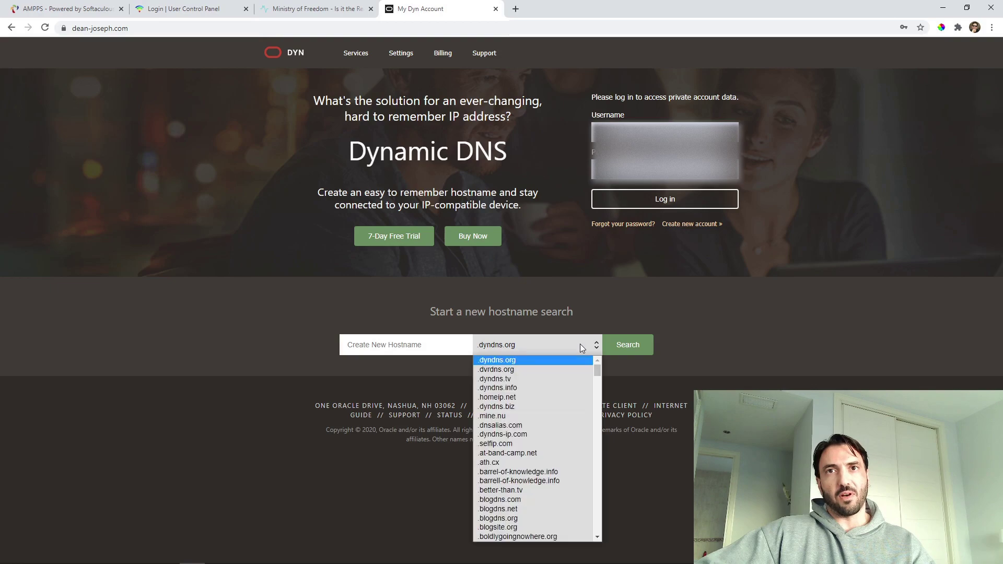
{"action": "scroll", "coordinate": [578, 377], "scroll_direction": "down", "scroll_amount": 20}
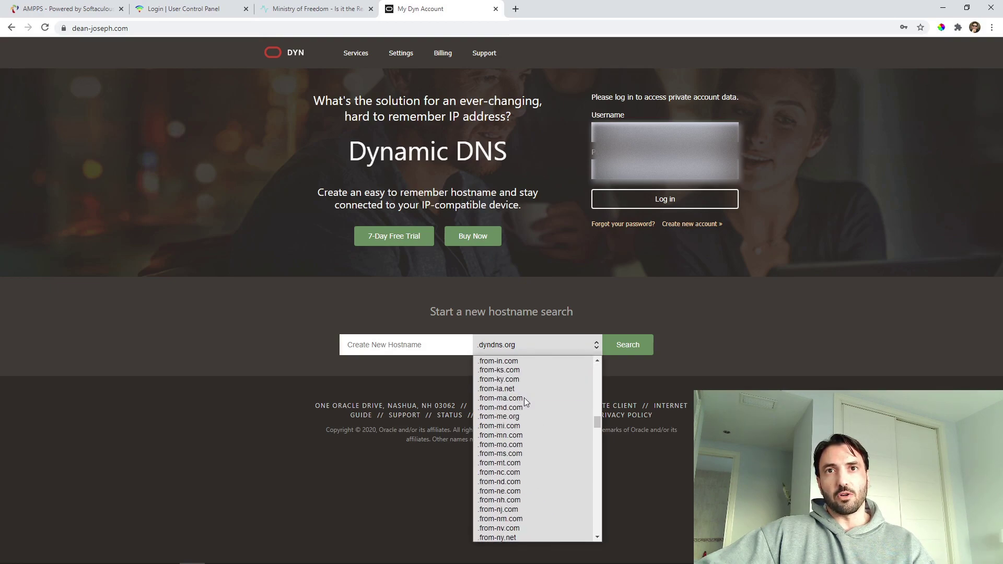
{"action": "scroll", "coordinate": [525, 394], "scroll_direction": "down", "scroll_amount": 20}
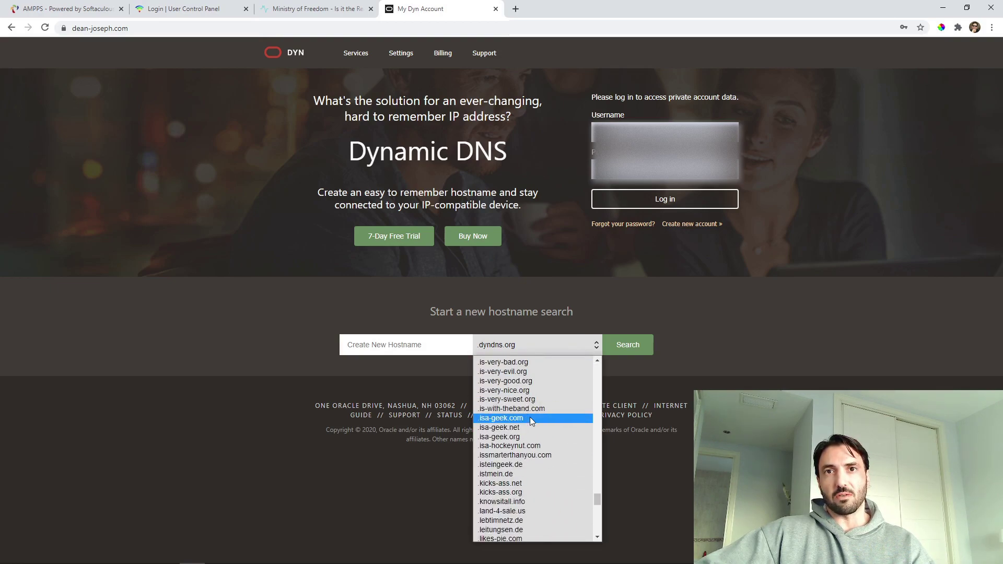
{"action": "scroll", "coordinate": [535, 400], "scroll_direction": "down", "scroll_amount": 13}
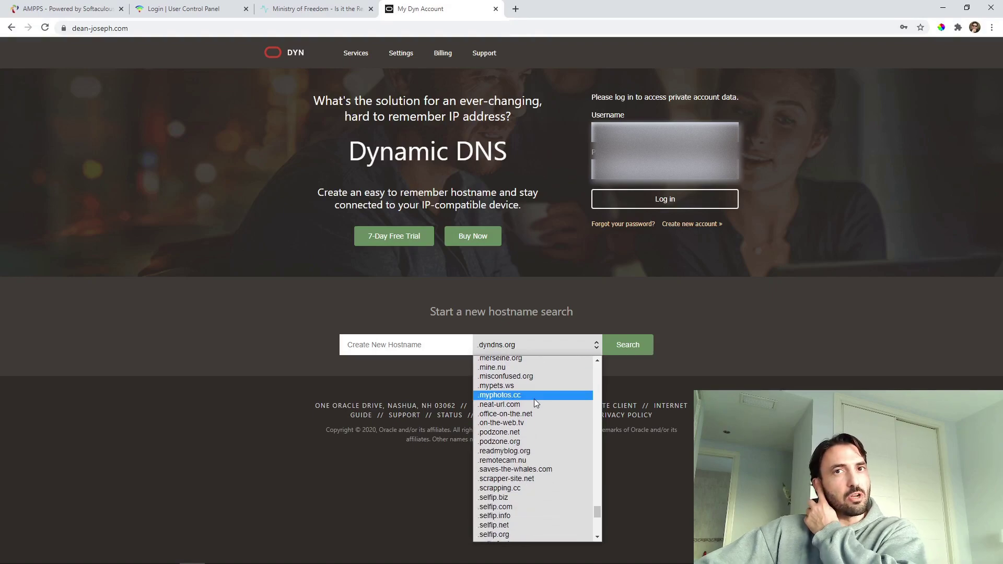
{"action": "scroll", "coordinate": [535, 400], "scroll_direction": "down", "scroll_amount": 5}
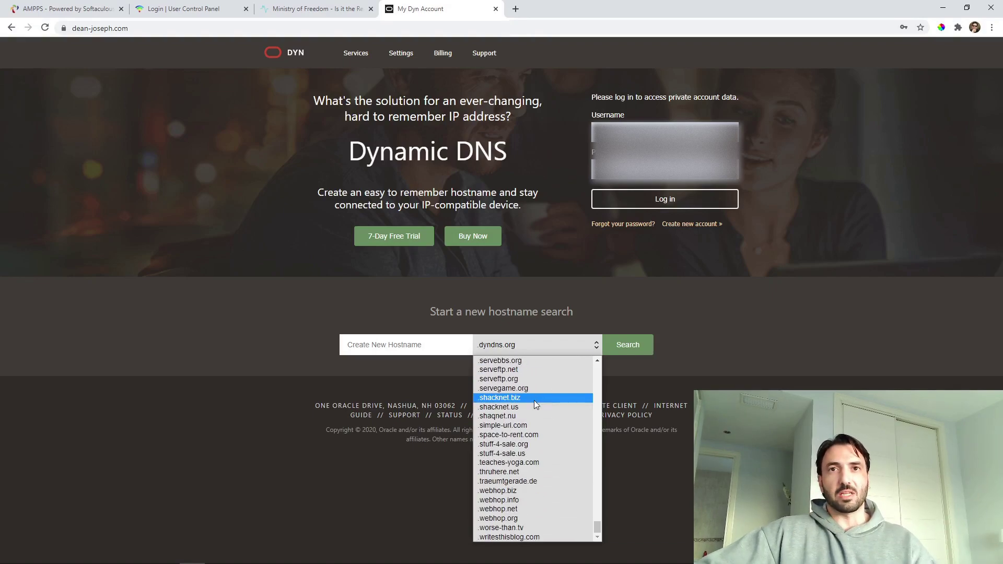
{"action": "scroll", "coordinate": [522, 522], "scroll_direction": "down", "scroll_amount": 1}
{"action": "scroll", "coordinate": [538, 397], "scroll_direction": "up", "scroll_amount": 7}
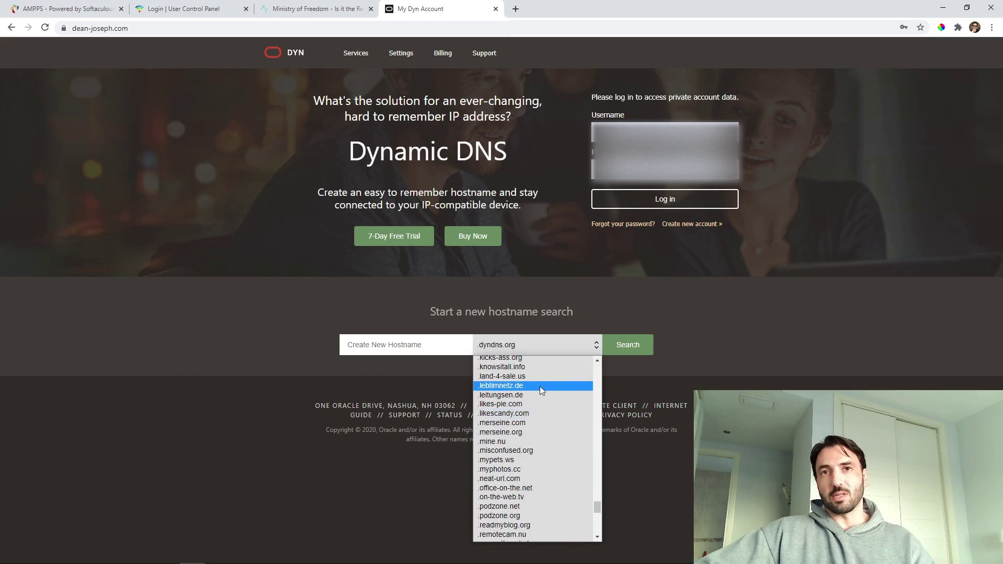
{"action": "scroll", "coordinate": [534, 404], "scroll_direction": "up", "scroll_amount": 1}
{"action": "left_click", "coordinate": [213, 8]}
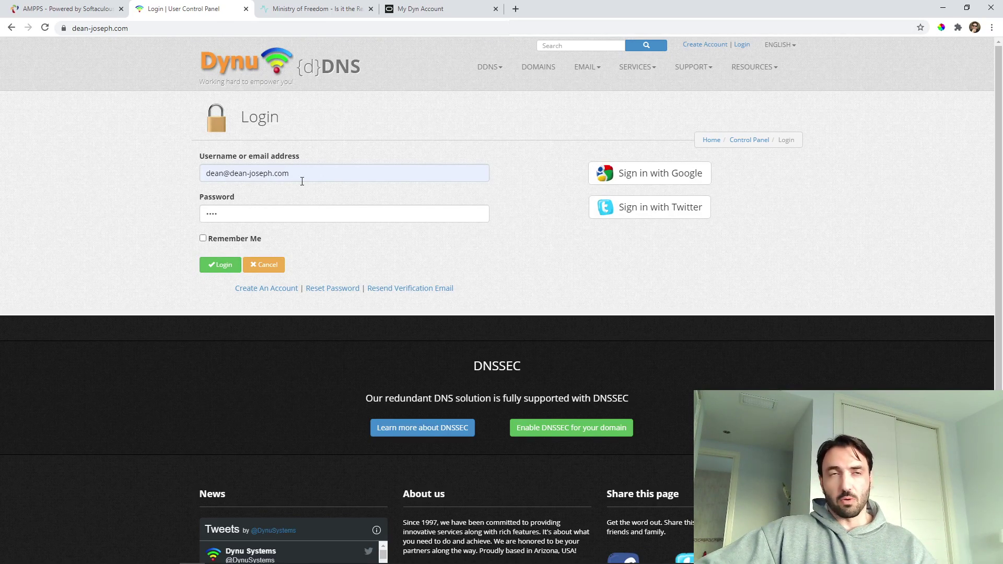
Log in to Dynu with the account password, decline saving it, and open DDNS Services.
{"action": "double_click", "coordinate": [273, 217]}
{"action": "type", "text": "•••••••"}
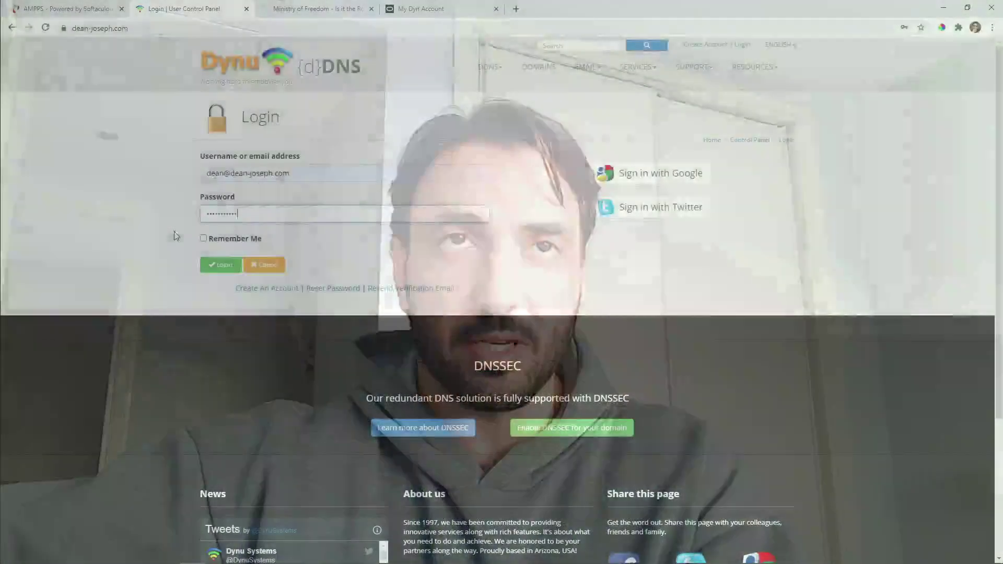
{"action": "type", "text": "••••"}
{"action": "key", "text": "Return"}
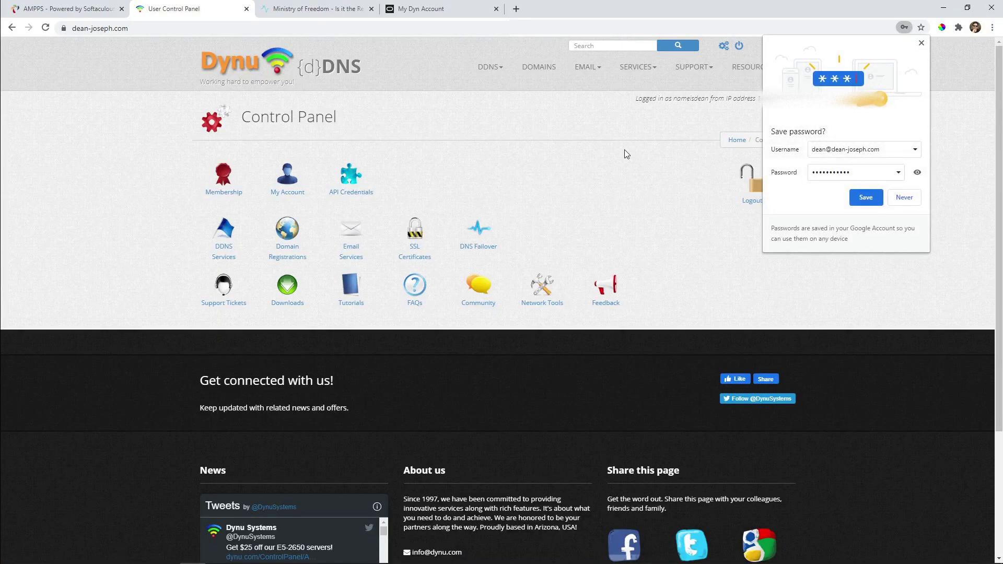
{"action": "left_click", "coordinate": [921, 43]}
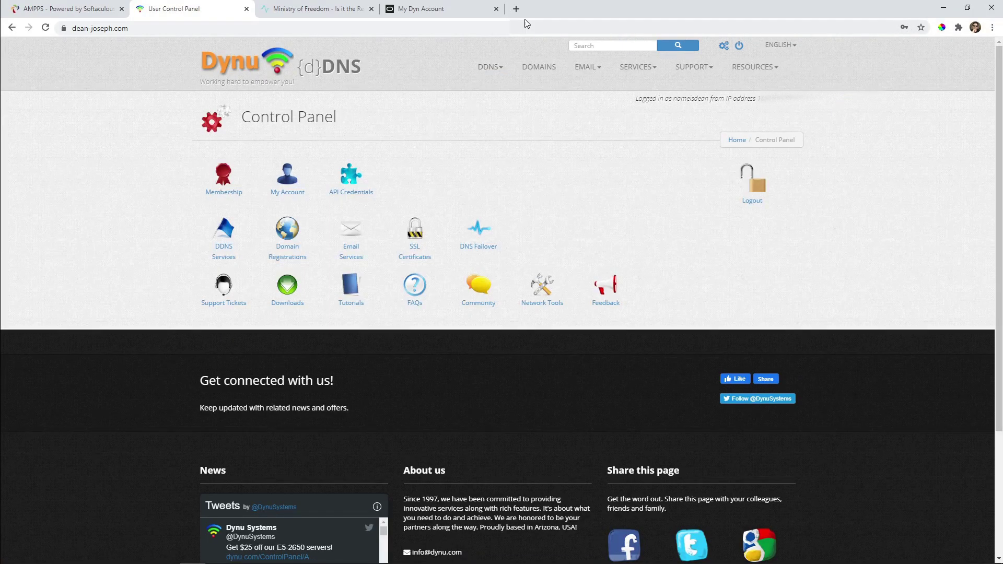
{"action": "mouse_move", "coordinate": [500, 72]}
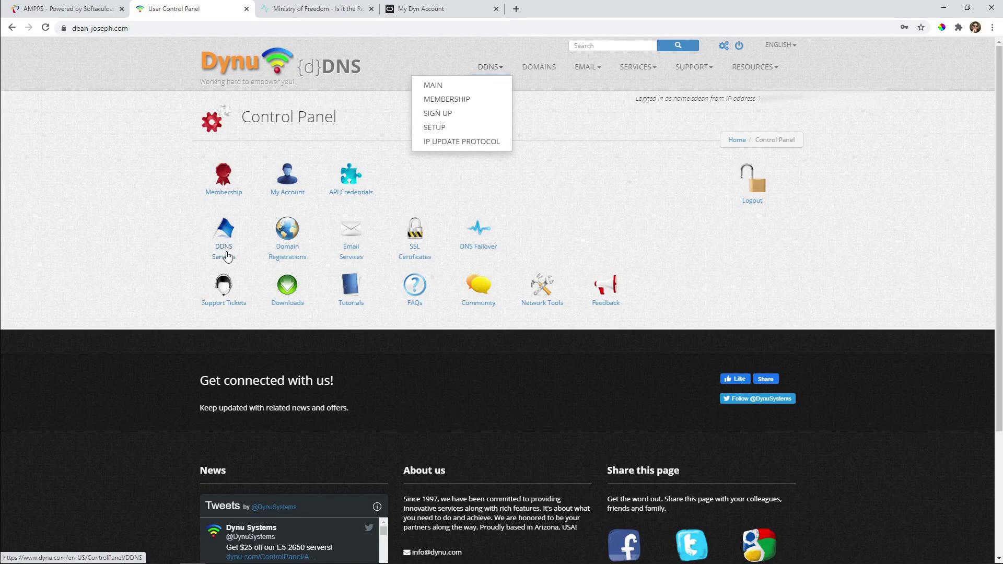
{"action": "left_click", "coordinate": [230, 243]}
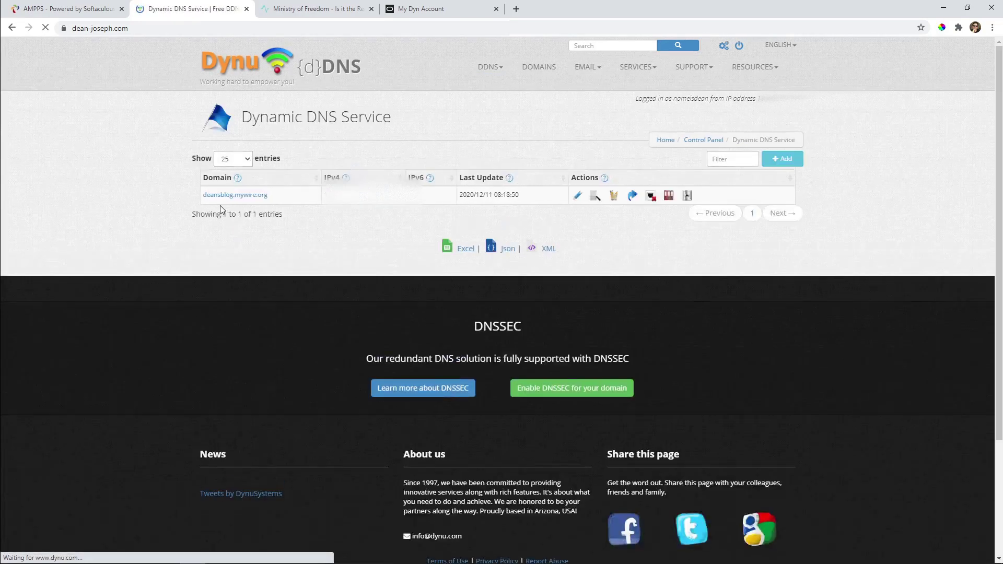
Open the Add Dynamic DNS form, review its free top-level domains, then leave for the information page.
{"action": "left_click", "coordinate": [786, 159]}
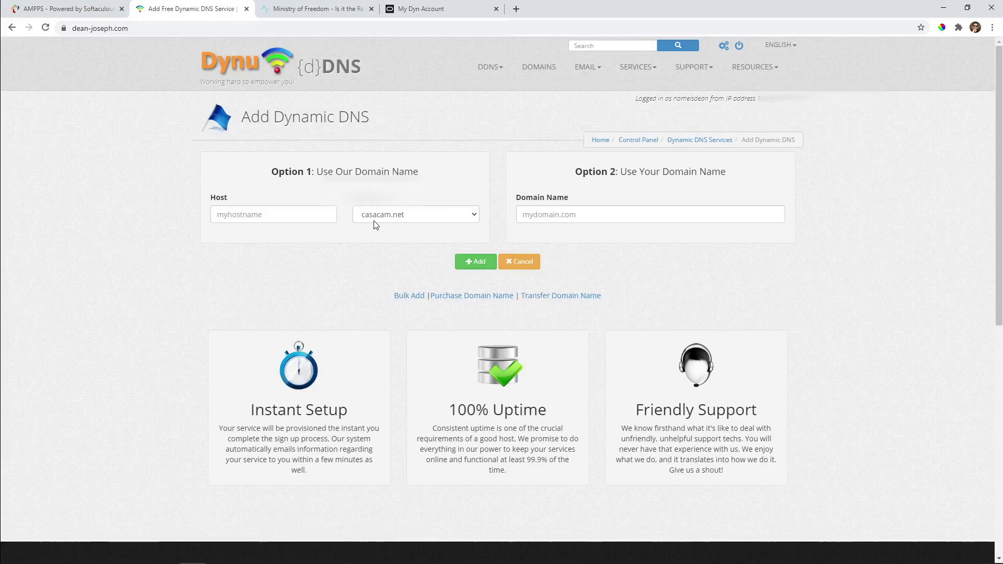
{"action": "left_click", "coordinate": [284, 216]}
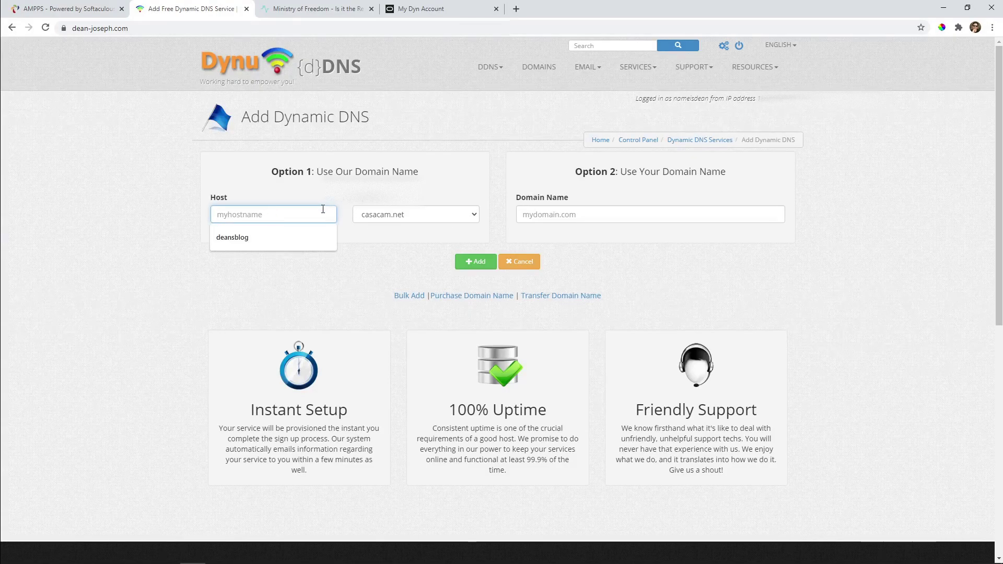
{"action": "left_click", "coordinate": [456, 217]}
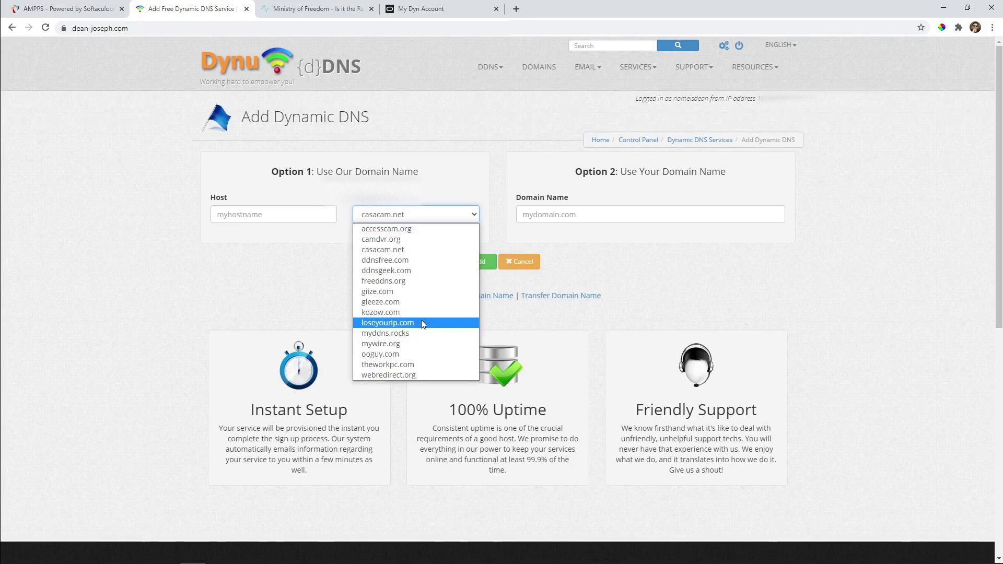
{"action": "left_click", "coordinate": [287, 261]}
{"action": "left_click", "coordinate": [334, 67]}
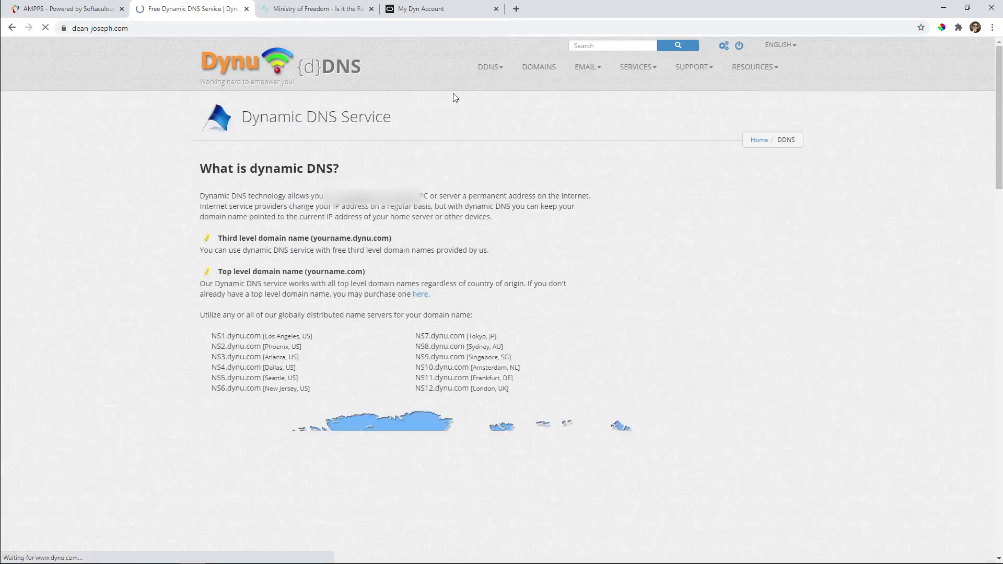
Browse Dynu's DOMAINS, EMAIL and SERVICES menus, then go back to the Dynamic DNS list.
{"action": "left_click", "coordinate": [545, 74]}
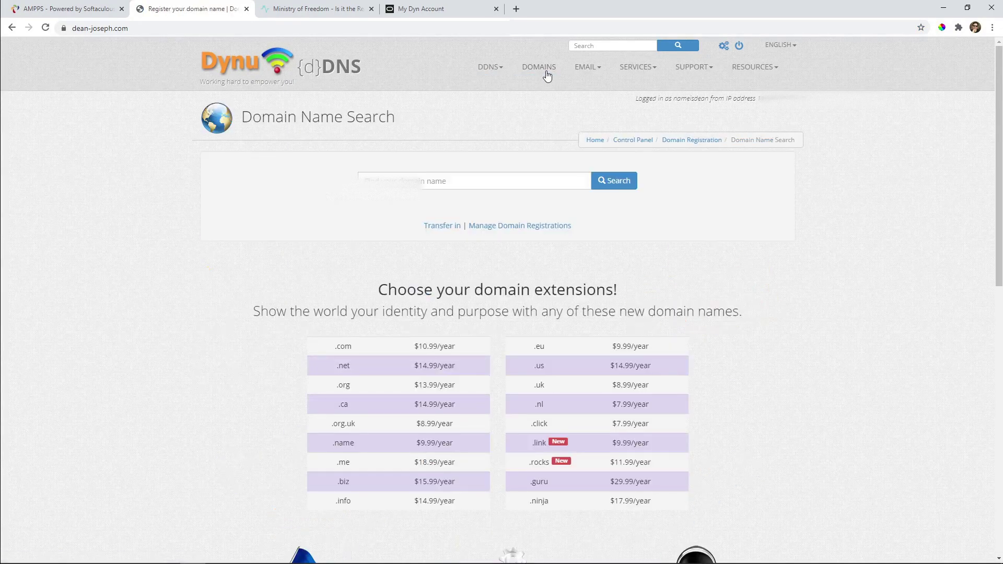
{"action": "left_click", "coordinate": [586, 67]}
{"action": "left_click", "coordinate": [637, 67]}
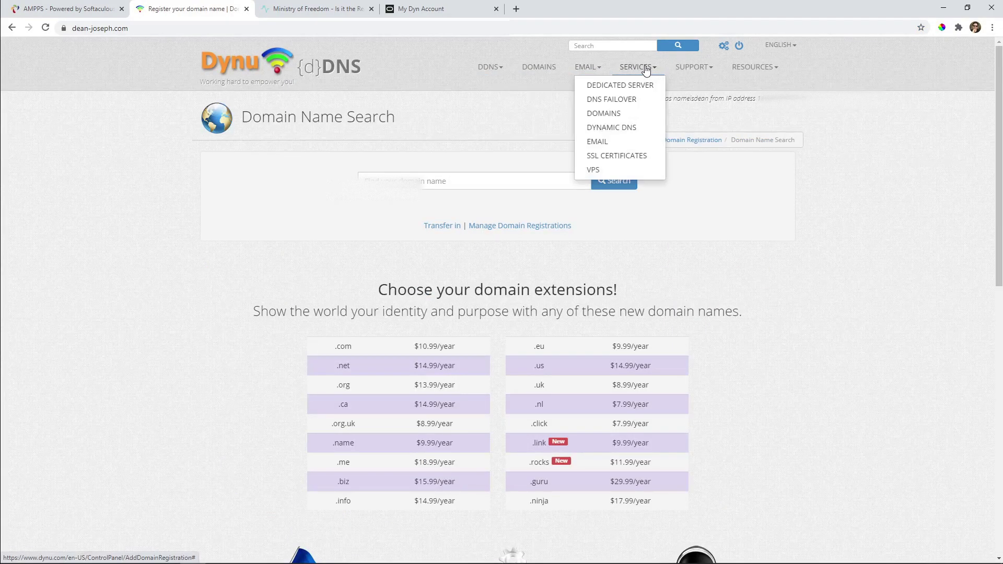
{"action": "left_click", "coordinate": [10, 28]}
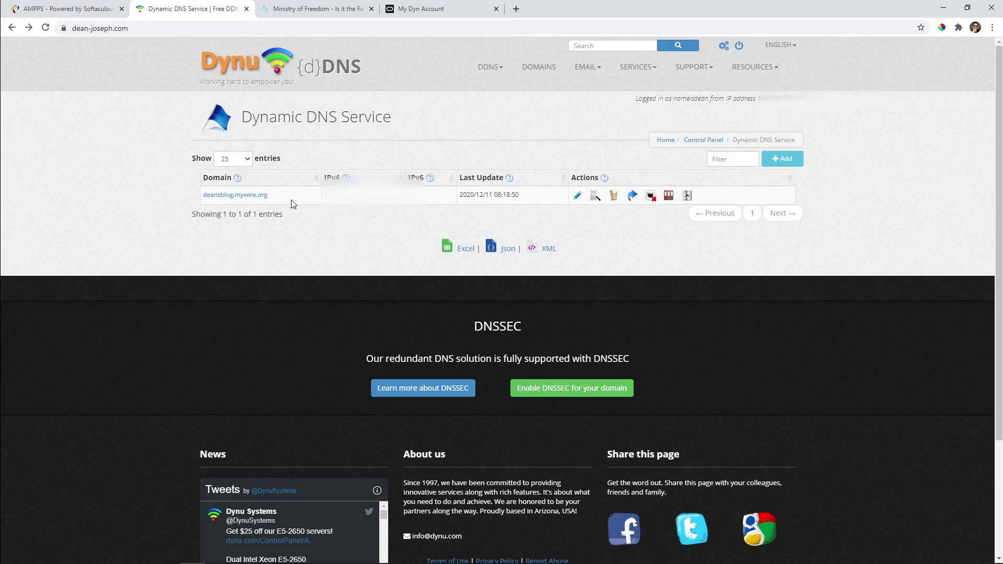
Copy the deansblog.mywire.org hostname from the list.
{"action": "left_click_drag", "start_coordinate": [296, 204], "coordinate": [228, 196]}
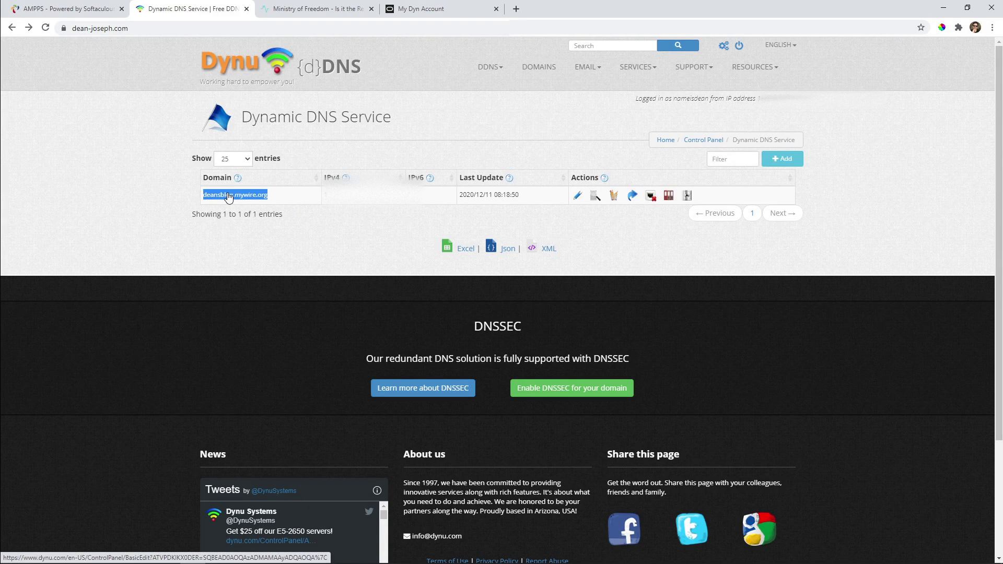
{"action": "right_click", "coordinate": [228, 196]}
{"action": "left_click", "coordinate": [272, 276]}
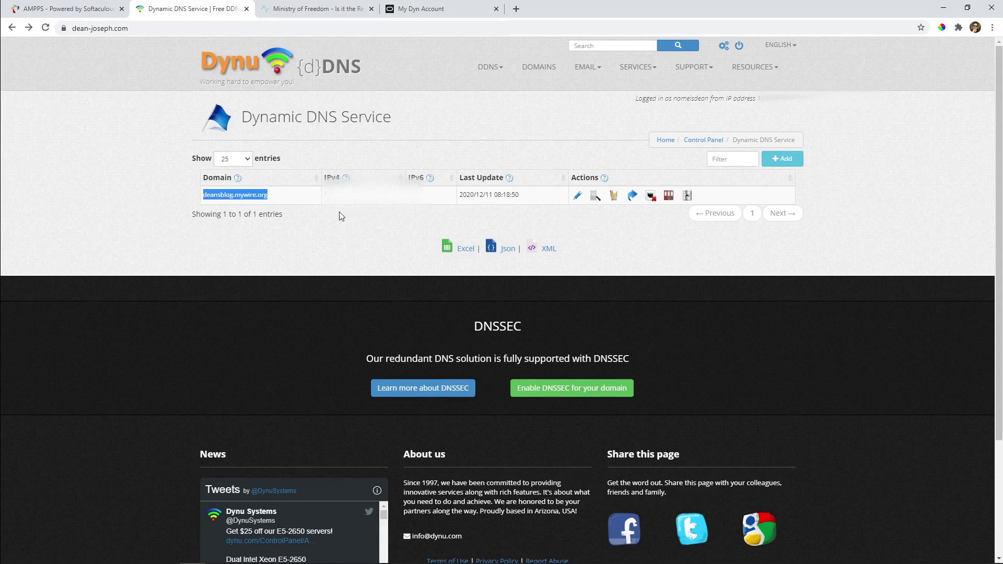
Start a new dynamic DNS entry with host deansblog and top-level domain mywire.org.
{"action": "left_click", "coordinate": [781, 159]}
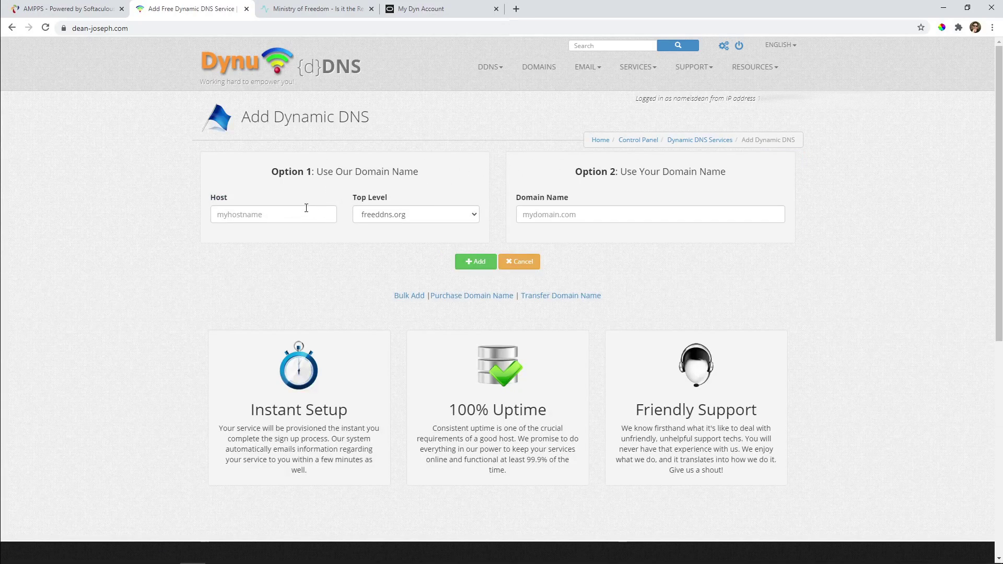
{"action": "left_click", "coordinate": [544, 211]}
{"action": "left_click", "coordinate": [305, 208]}
{"action": "left_click", "coordinate": [274, 235]}
{"action": "left_click", "coordinate": [414, 215]}
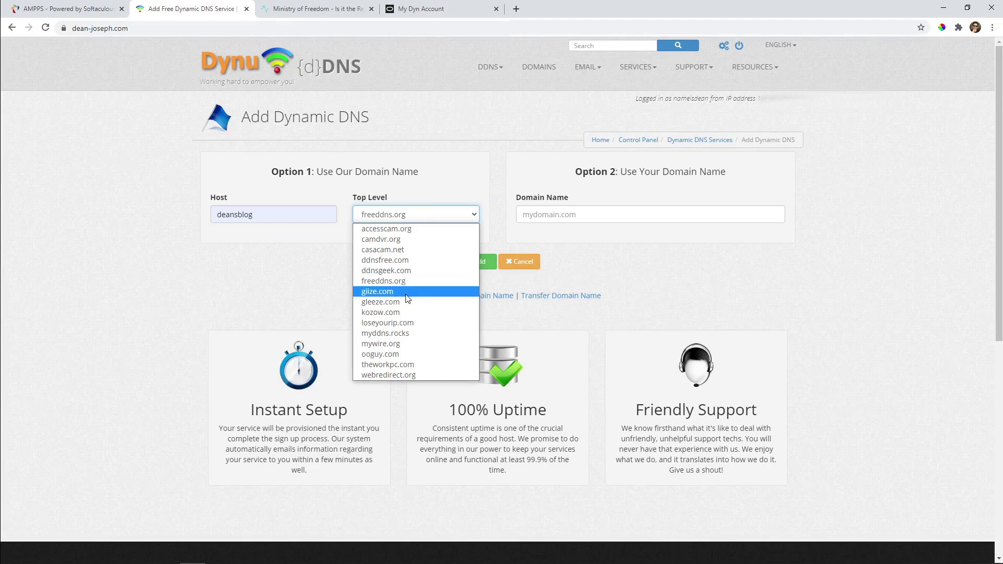
{"action": "left_click", "coordinate": [413, 348]}
Change the host to thebestblog, add thebestblog.mywire.org, and inspect its IPv4 address.
{"action": "left_click_drag", "start_coordinate": [331, 214], "coordinate": [148, 195]}
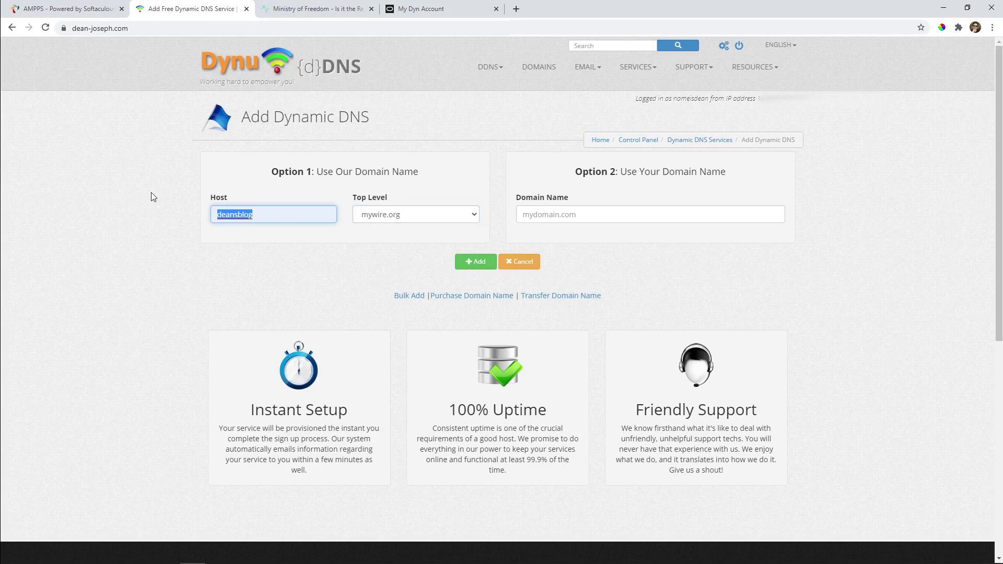
{"action": "type", "text": "thebest"}
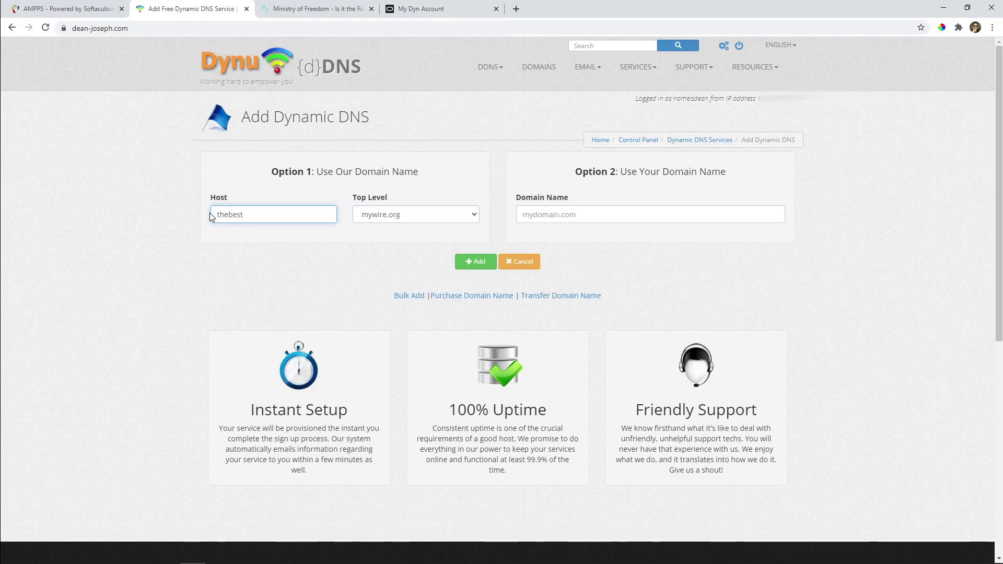
{"action": "type", "text": "blog"}
{"action": "left_click", "coordinate": [337, 287]}
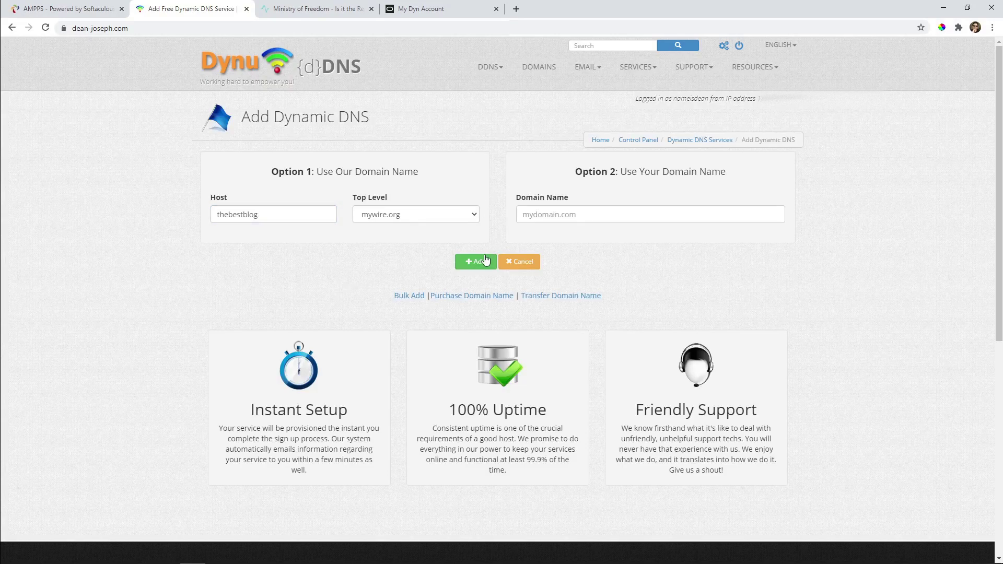
{"action": "left_click", "coordinate": [484, 261]}
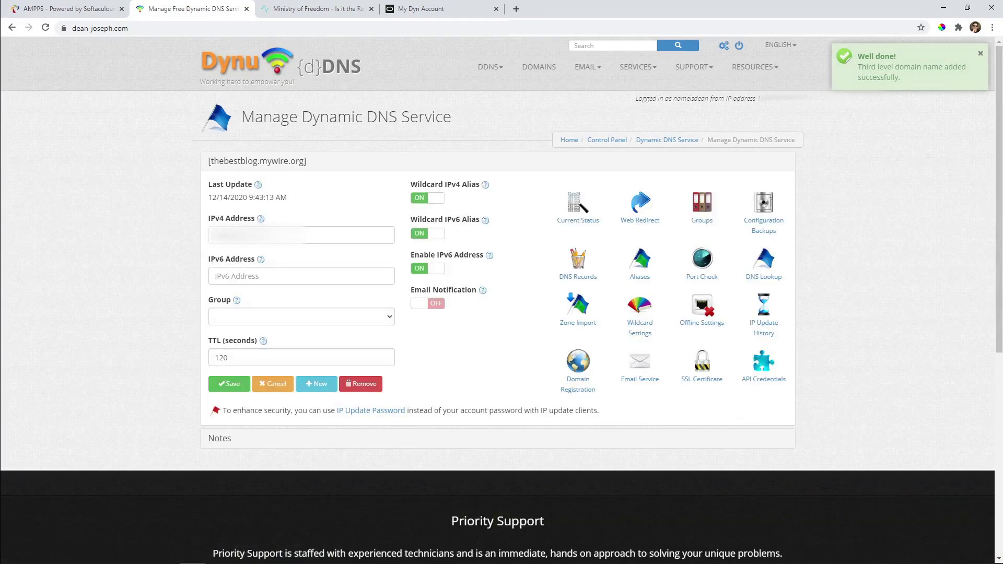
{"action": "left_click", "coordinate": [209, 234]}
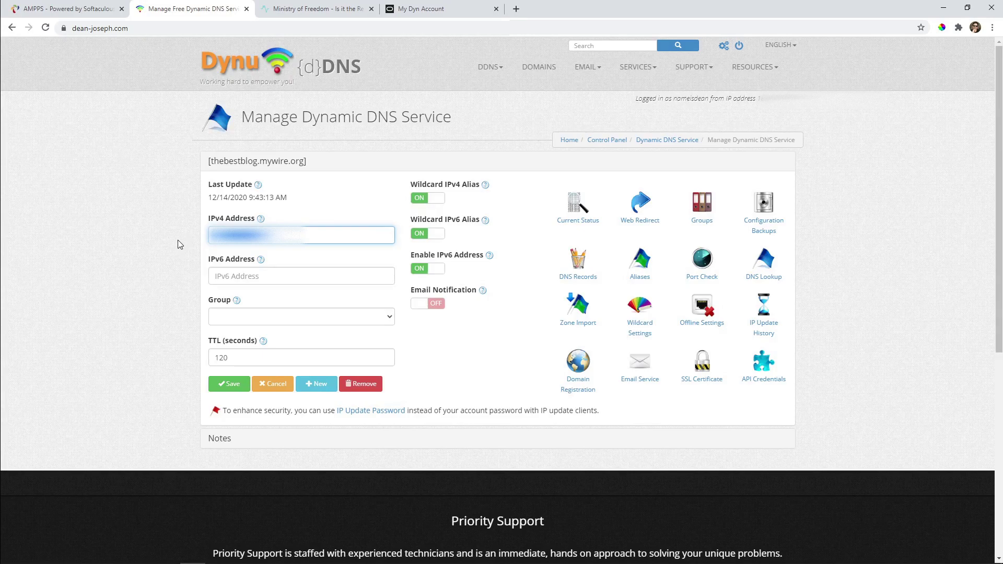
Return to the Dynamic DNS Service list and select the deansblog.mywire.org hostname text.
{"action": "left_click", "coordinate": [227, 384]}
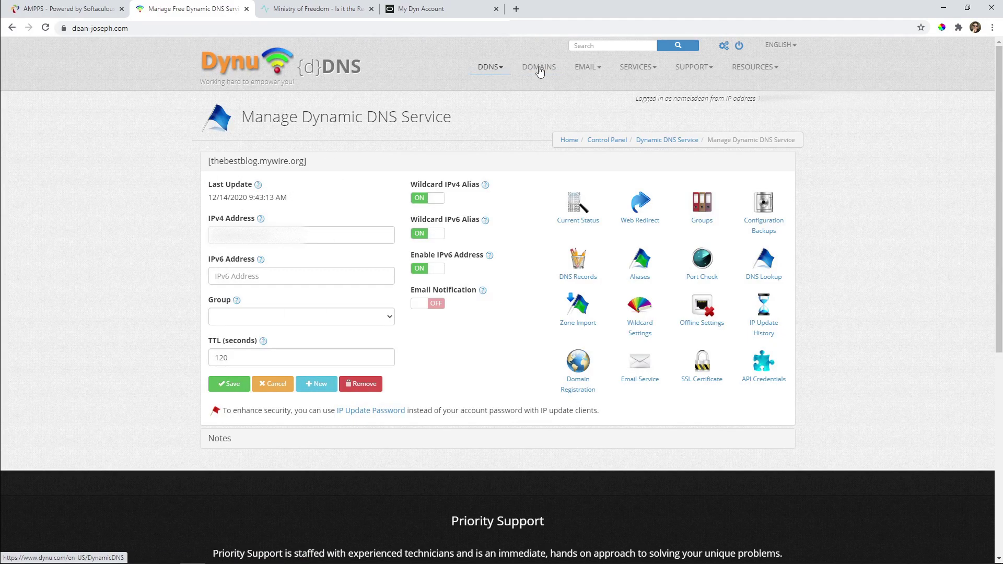
{"action": "left_click", "coordinate": [12, 28]}
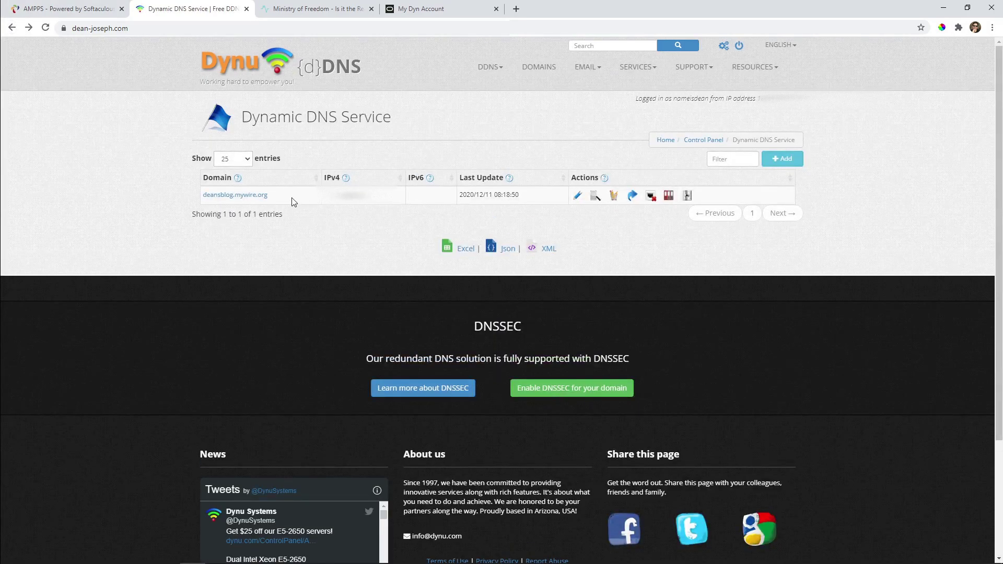
{"action": "left_click_drag", "start_coordinate": [292, 199], "coordinate": [202, 198]}
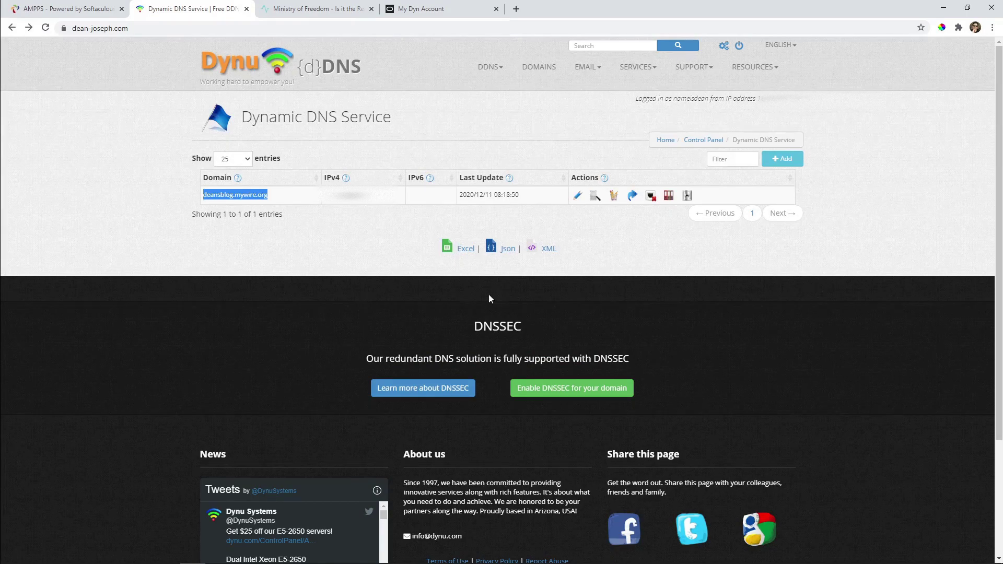
Open the AMPPS control panel and its home page in the browser.
{"action": "mouse_move", "coordinate": [638, 562]}
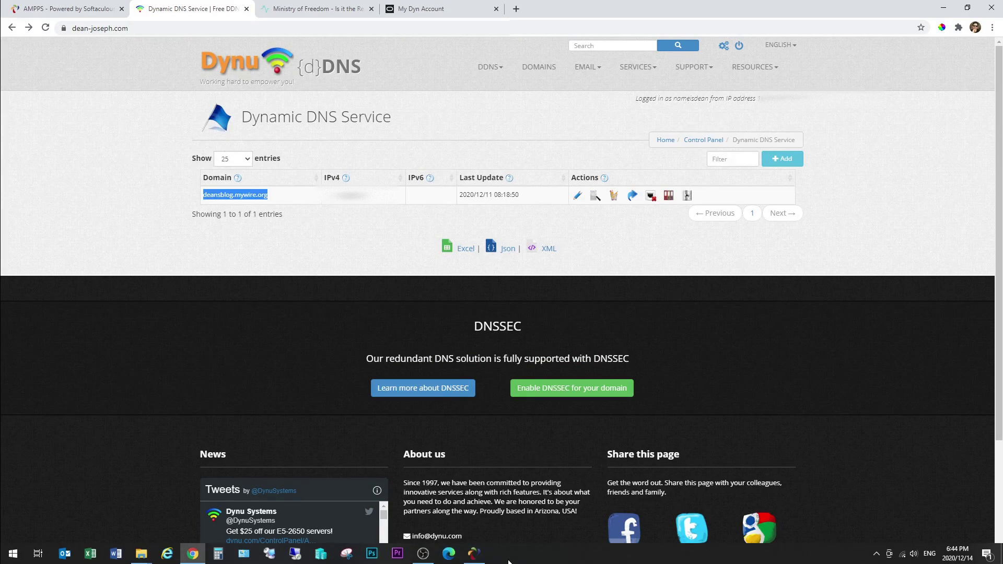
{"action": "left_click", "coordinate": [474, 553]}
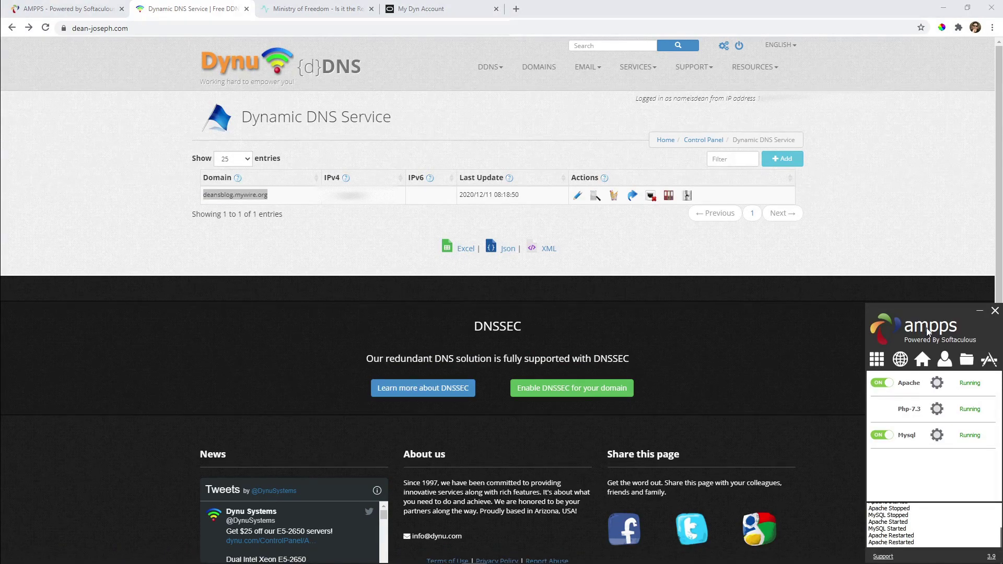
{"action": "left_click", "coordinate": [922, 360]}
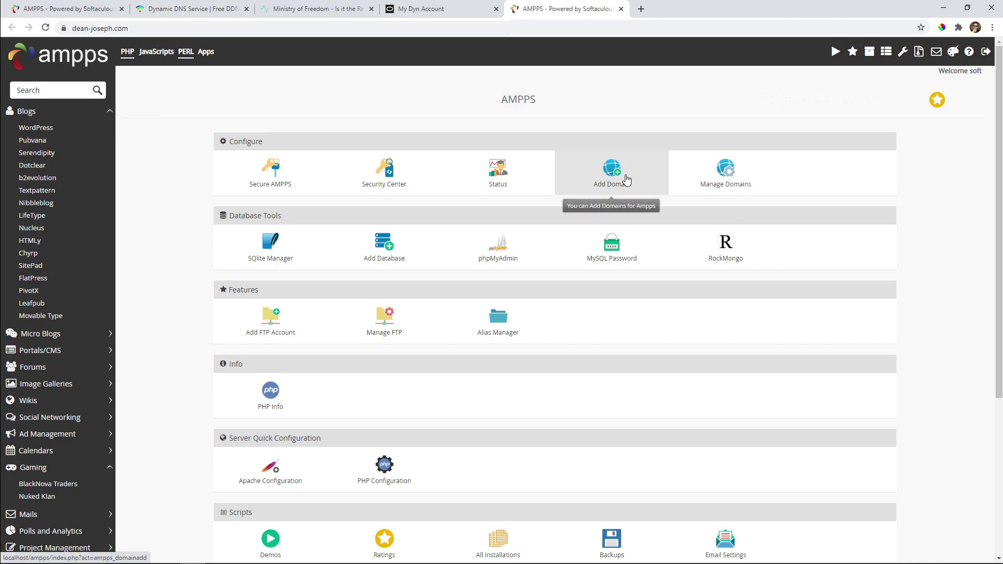
Try adding deansblog.mywire.org as a non-addon, non-parked domain and dismiss the resulting error.
{"action": "left_click", "coordinate": [618, 176]}
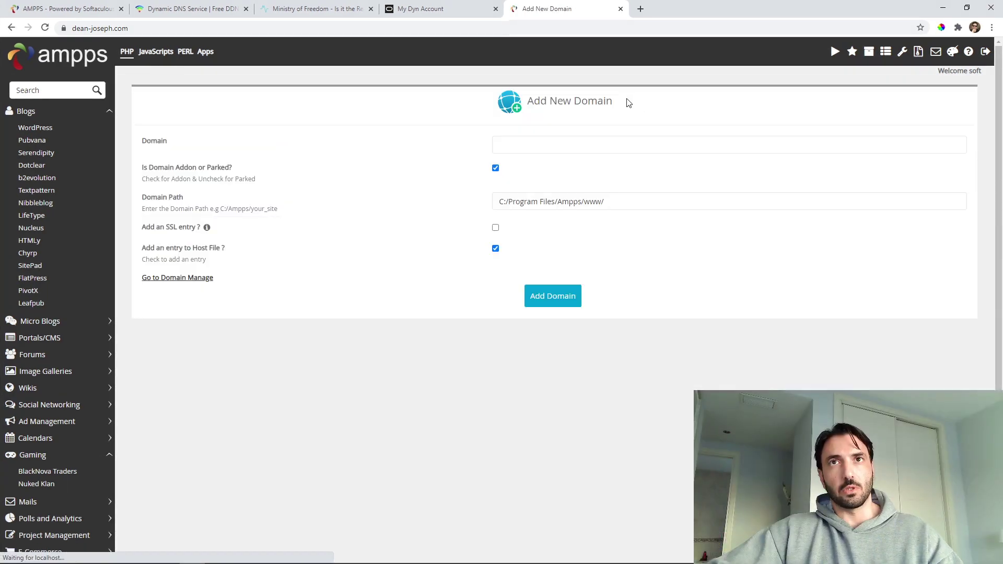
{"action": "left_click", "coordinate": [524, 145]}
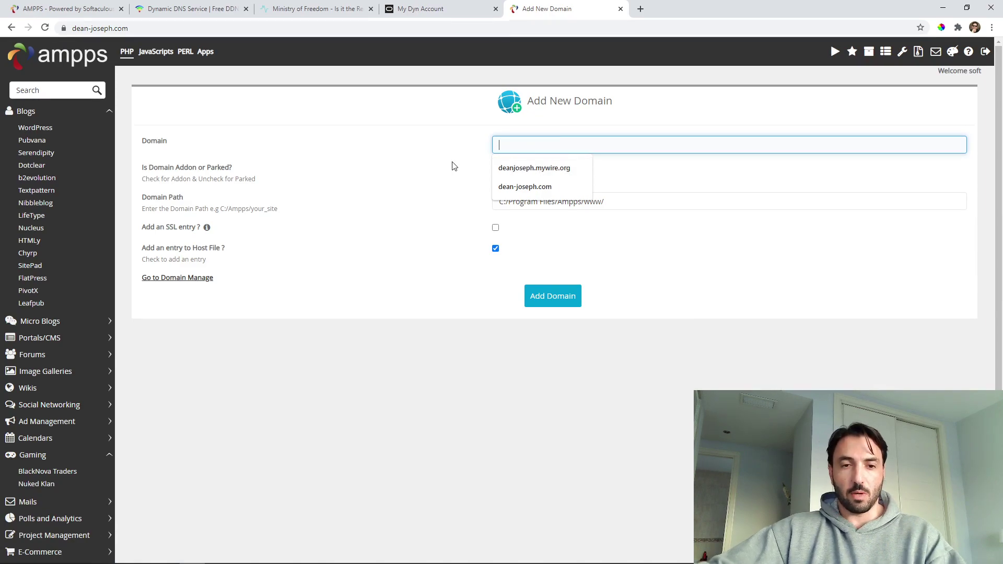
{"action": "type", "text": "deansblo"}
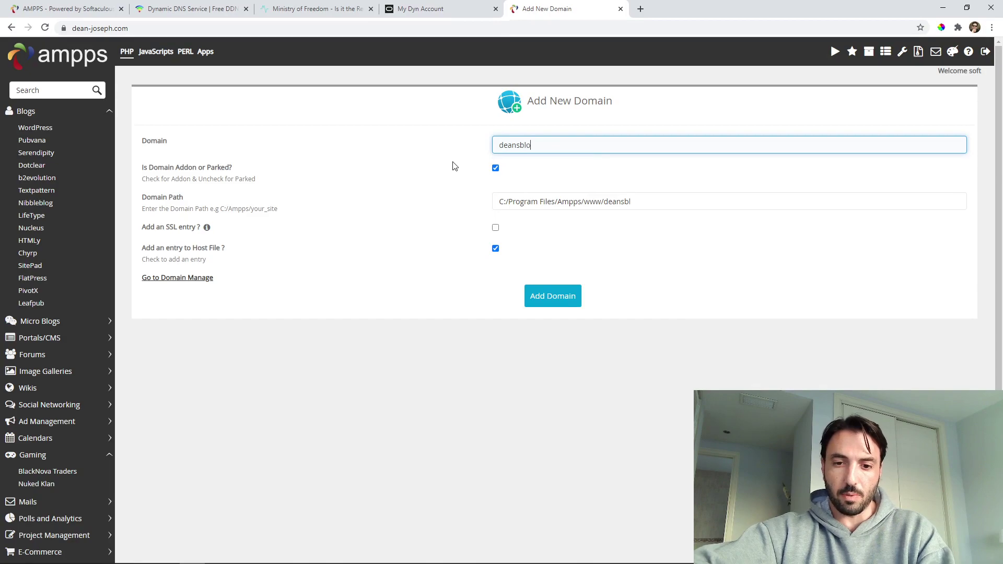
{"action": "type", "text": "g.my"}
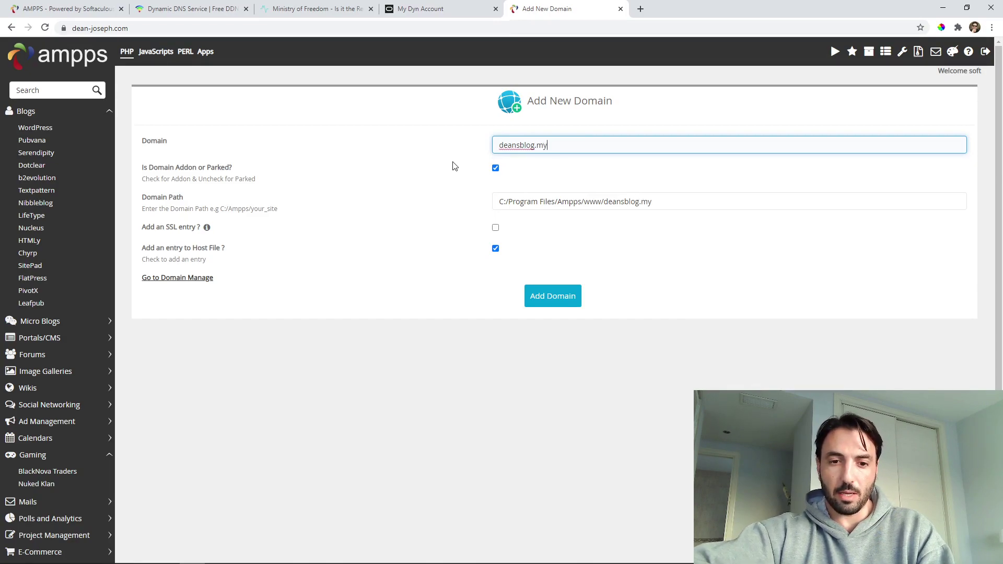
{"action": "type", "text": "wire.org"}
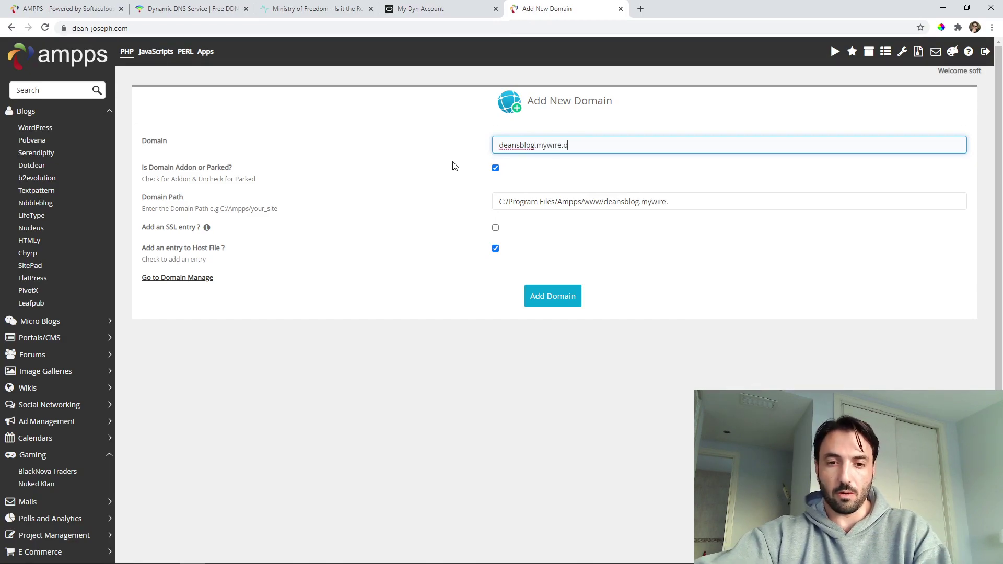
{"action": "left_click", "coordinate": [496, 169]}
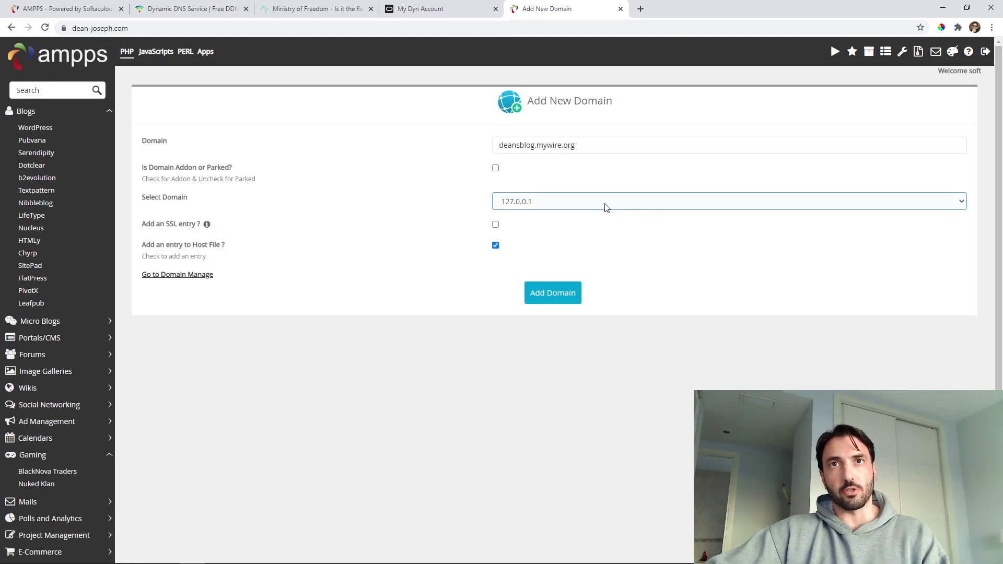
{"action": "left_click", "coordinate": [557, 295]}
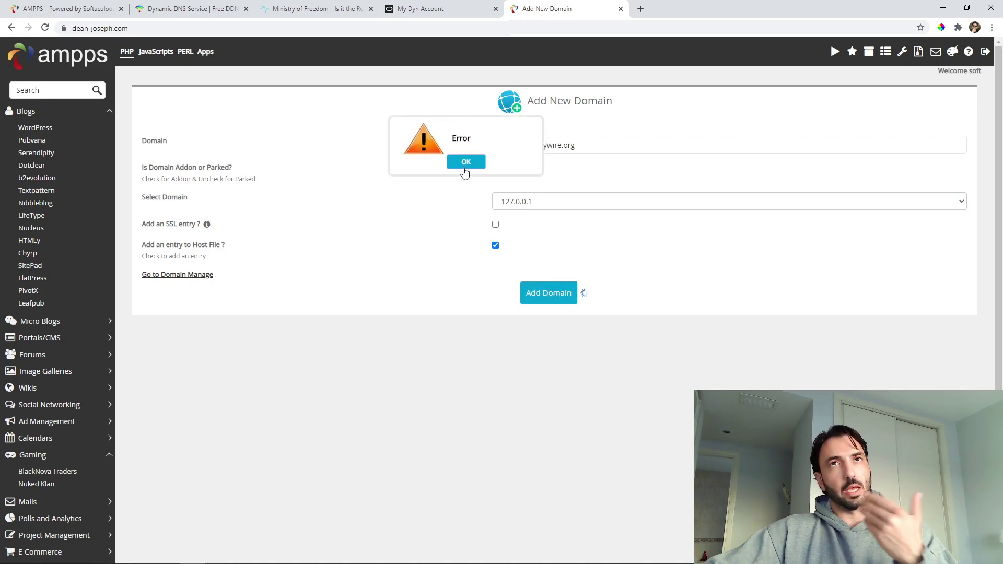
{"action": "left_click", "coordinate": [466, 163]}
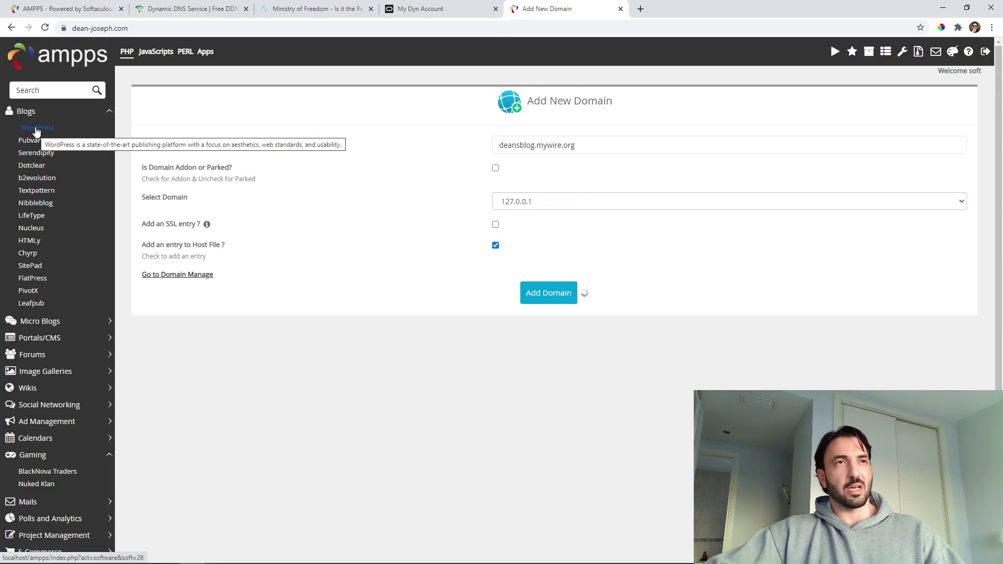
Open the WordPress app page in AMPPS.
{"action": "left_click", "coordinate": [36, 130]}
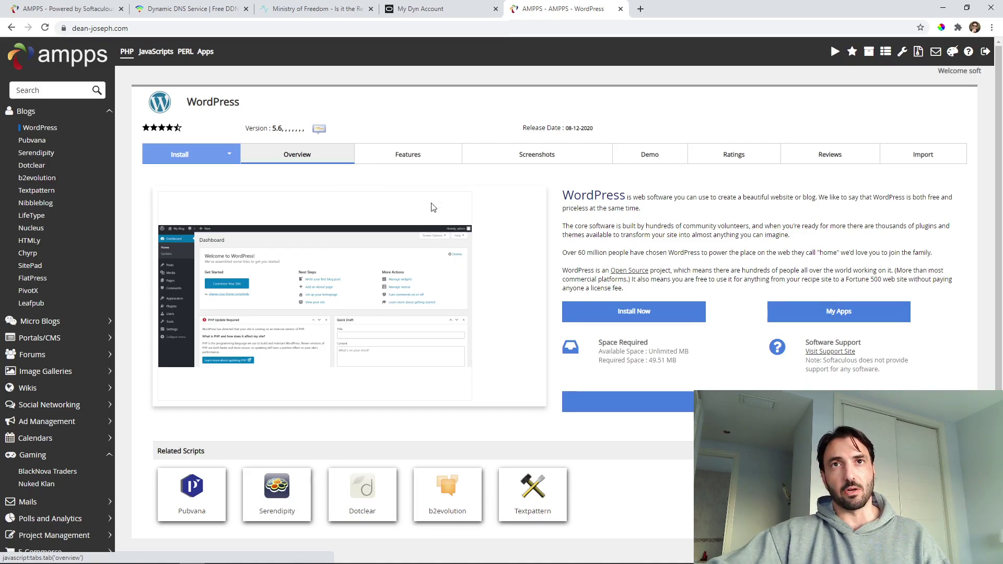
{"action": "scroll", "coordinate": [470, 251], "scroll_direction": "down", "scroll_amount": 1}
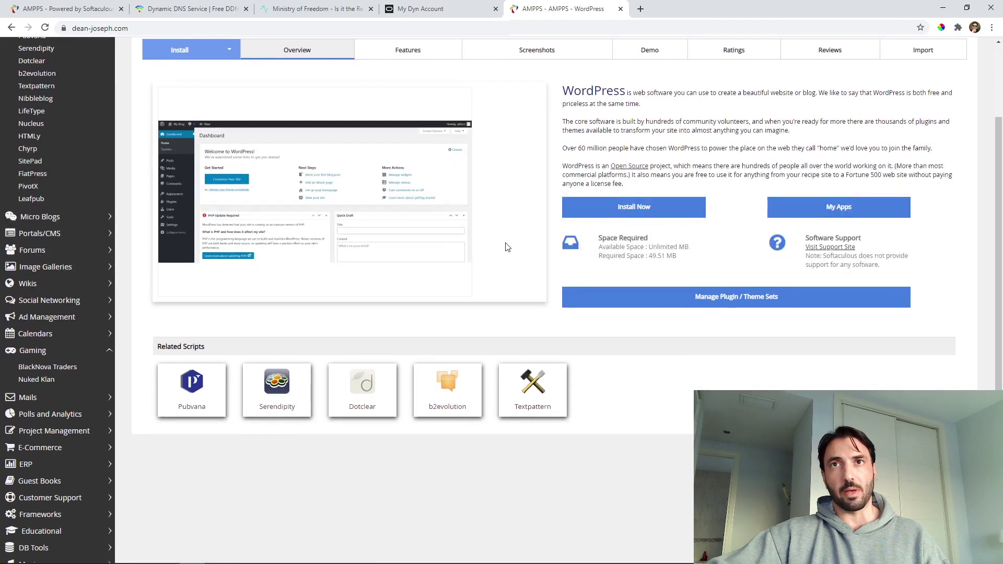
{"action": "scroll", "coordinate": [510, 252], "scroll_direction": "up", "scroll_amount": 1}
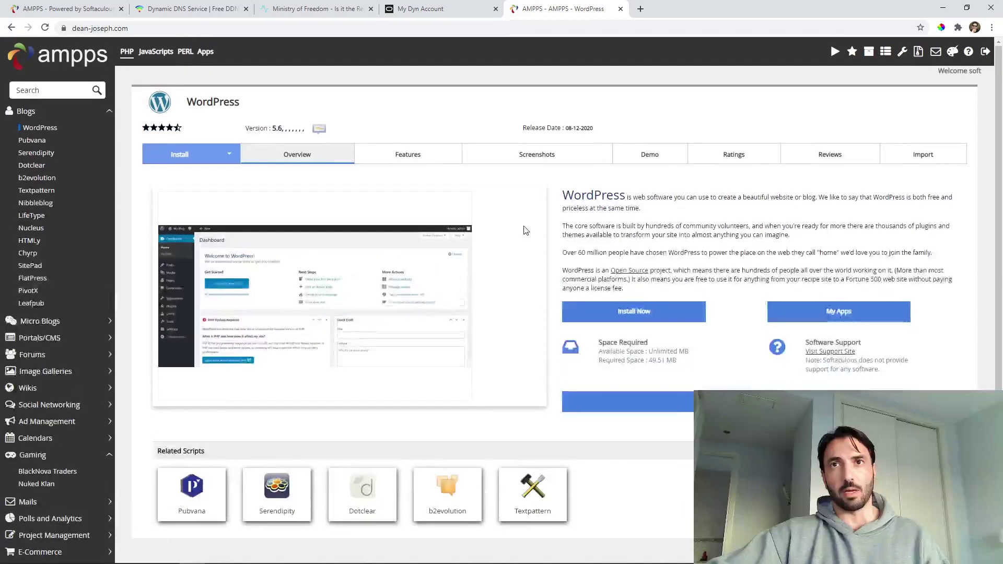
Open the WordPress install form, collapse Blogs, and minimize the browser, OBS and File Explorer windows.
{"action": "left_click", "coordinate": [631, 313]}
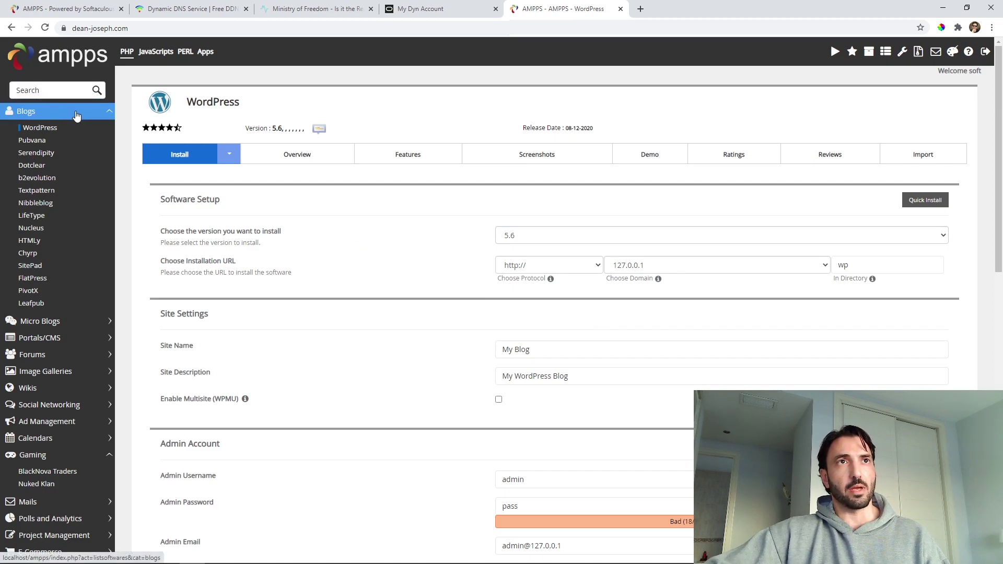
{"action": "left_click", "coordinate": [96, 116]}
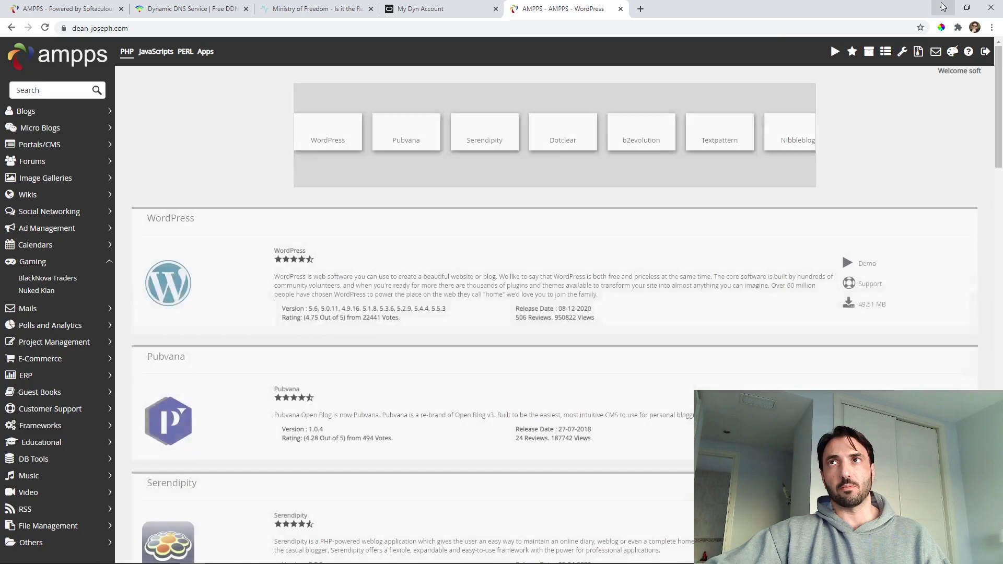
{"action": "left_click", "coordinate": [943, 7]}
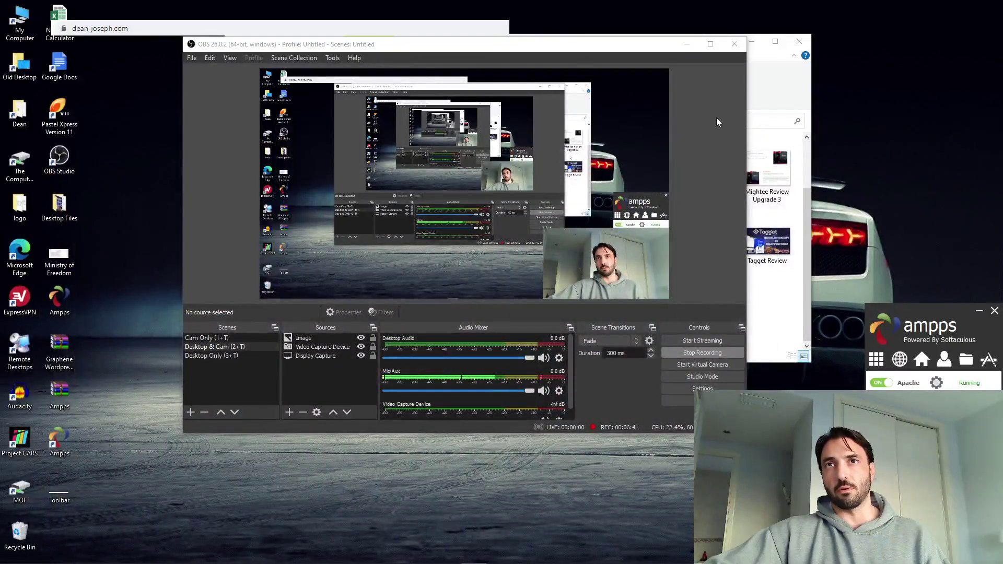
{"action": "left_click", "coordinate": [686, 44]}
{"action": "left_click", "coordinate": [751, 41]}
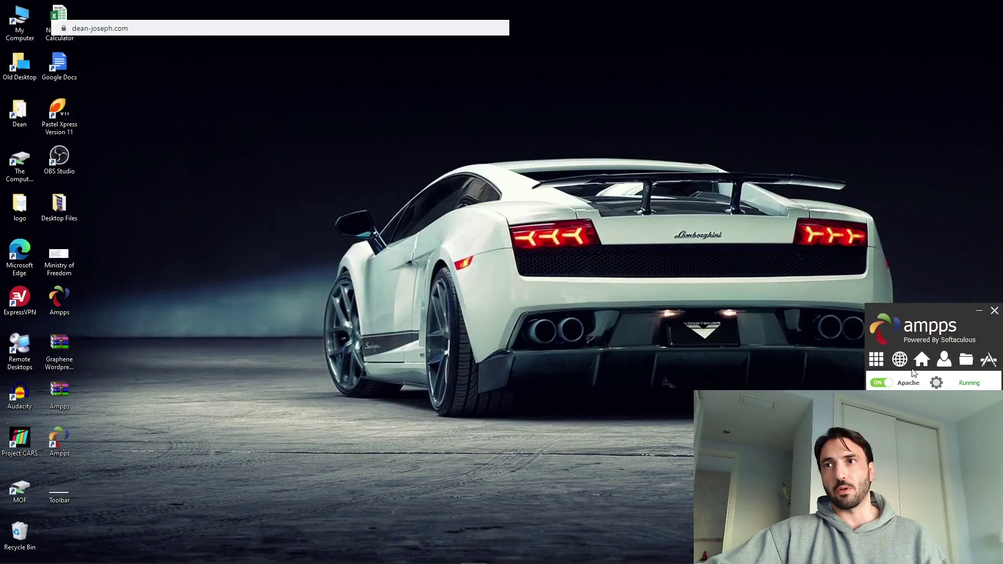
Reopen AMPPS home in a new tab and go to Blogs > WordPress.
{"action": "left_click", "coordinate": [922, 362]}
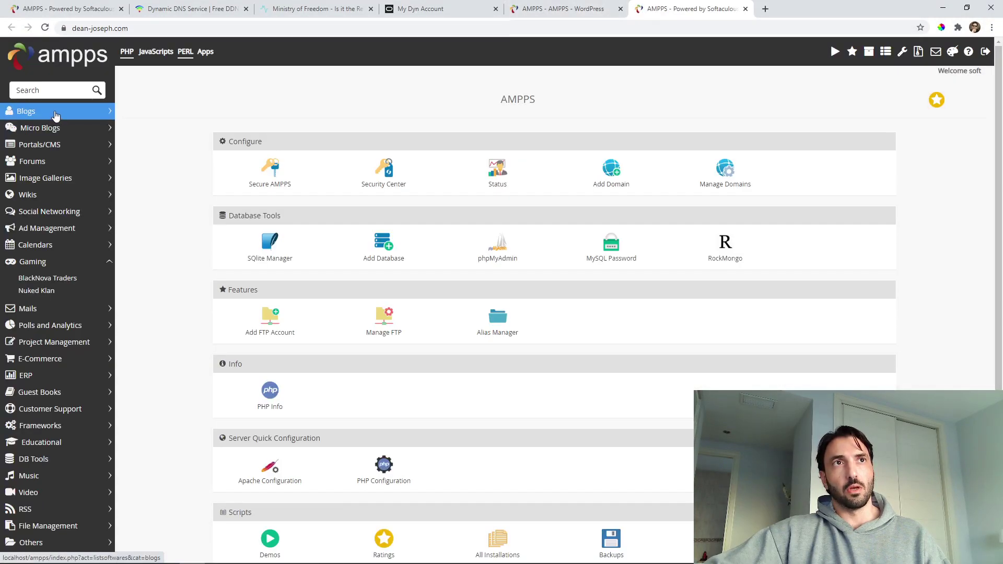
{"action": "left_click", "coordinate": [55, 113]}
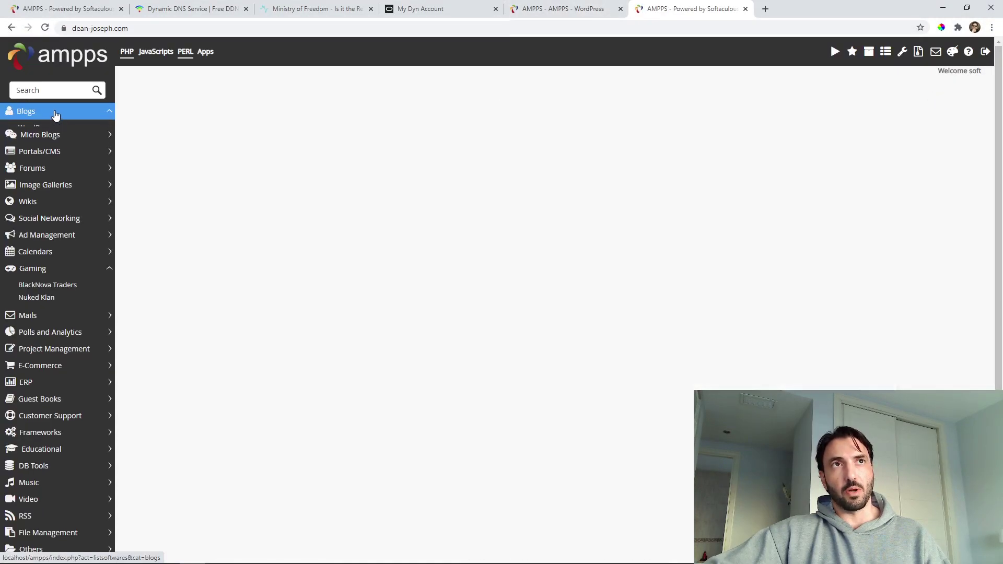
{"action": "left_click", "coordinate": [37, 129]}
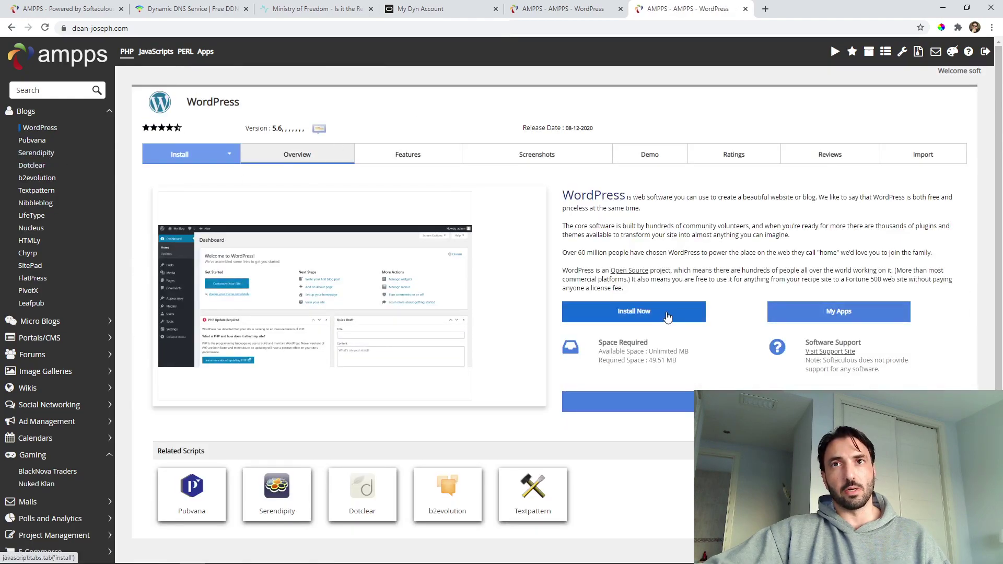
{"action": "left_click", "coordinate": [656, 318]}
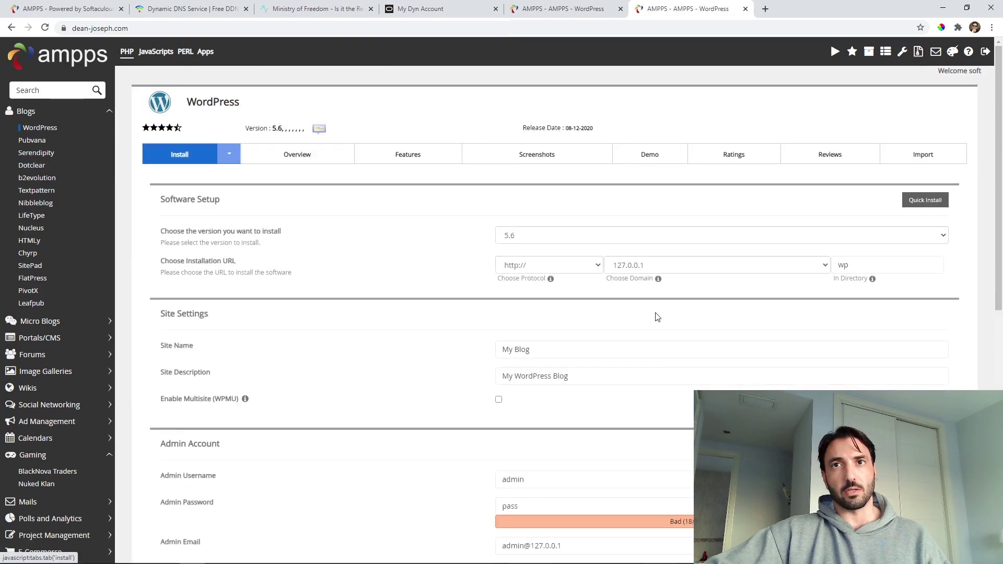
{"action": "left_click", "coordinate": [688, 264]}
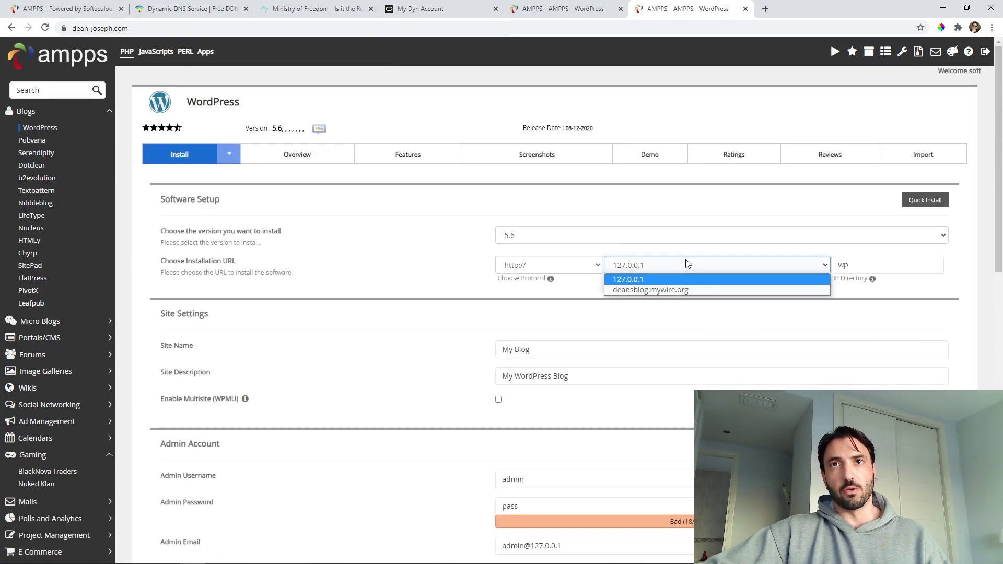
{"action": "left_click", "coordinate": [654, 291]}
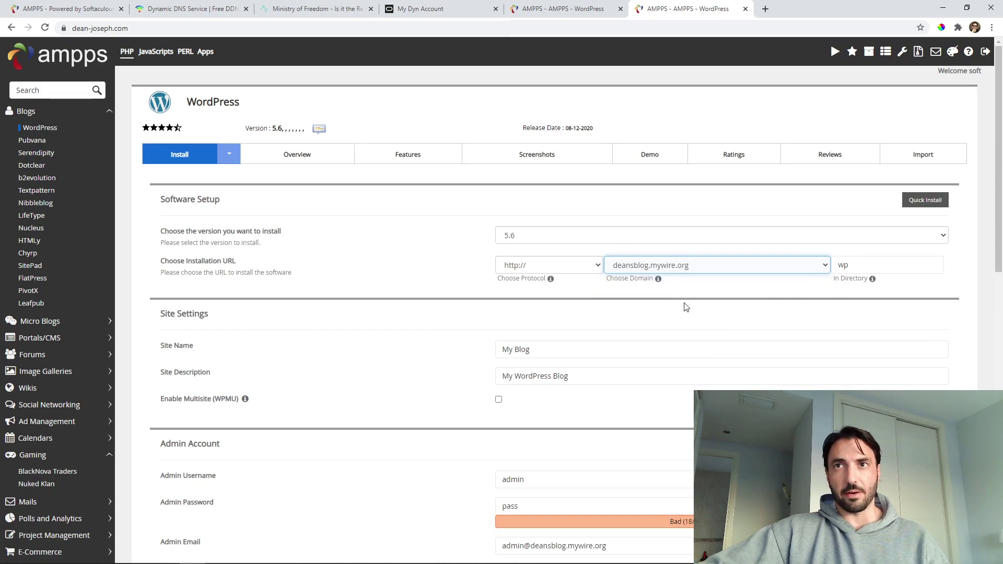
{"action": "double_click", "coordinate": [843, 265]}
{"action": "key", "text": "BackSpace"}
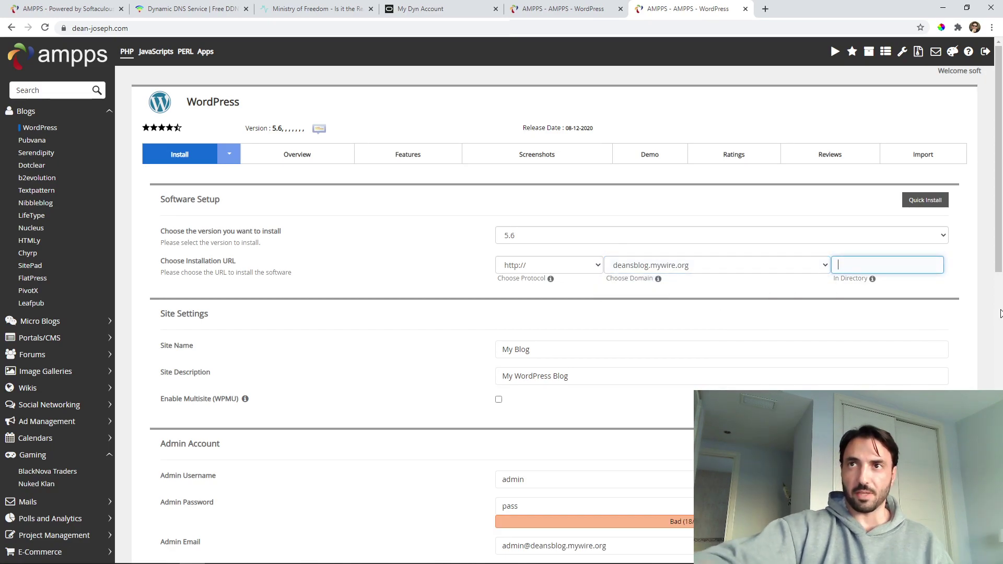
{"action": "left_click", "coordinate": [510, 267]}
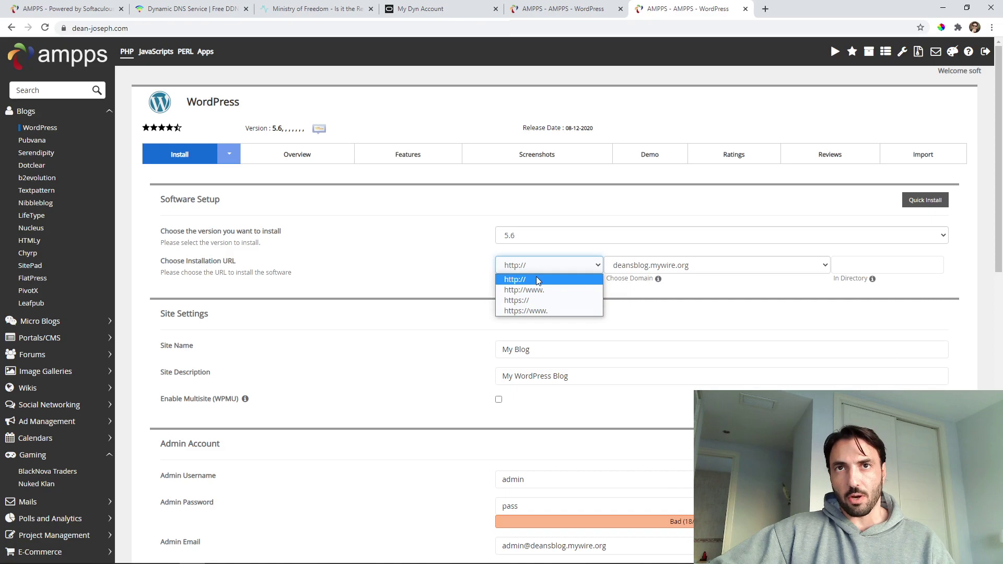
{"action": "left_click", "coordinate": [538, 281]}
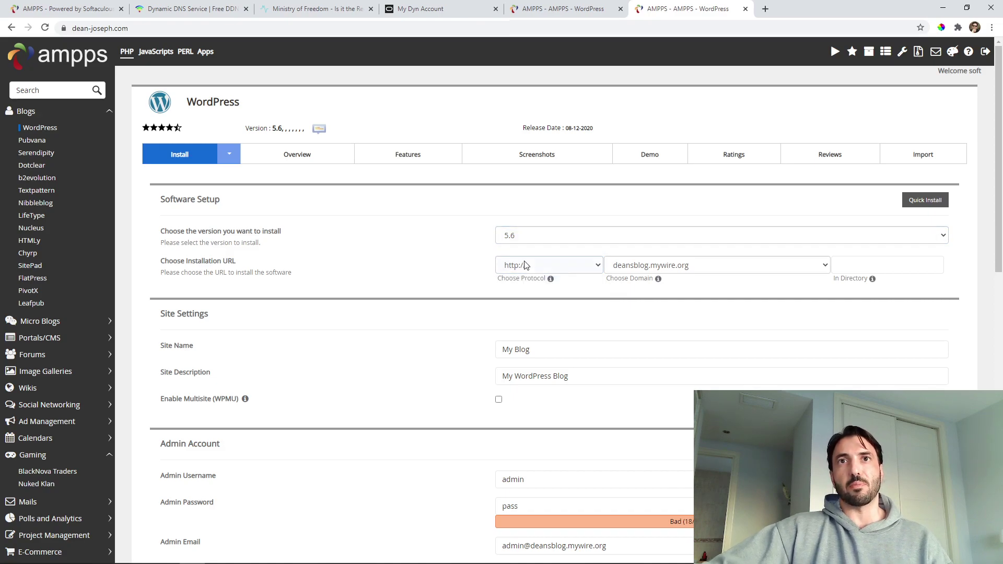
{"action": "scroll", "coordinate": [489, 265], "scroll_direction": "down", "scroll_amount": 1}
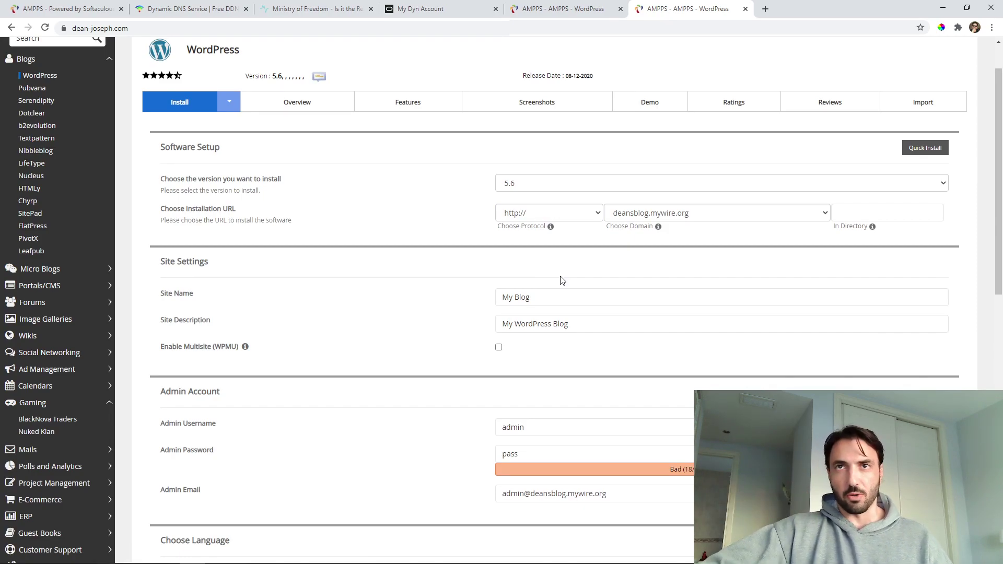
Set the WordPress site name to 'Deans Blog'.
{"action": "triple_click", "coordinate": [564, 293]}
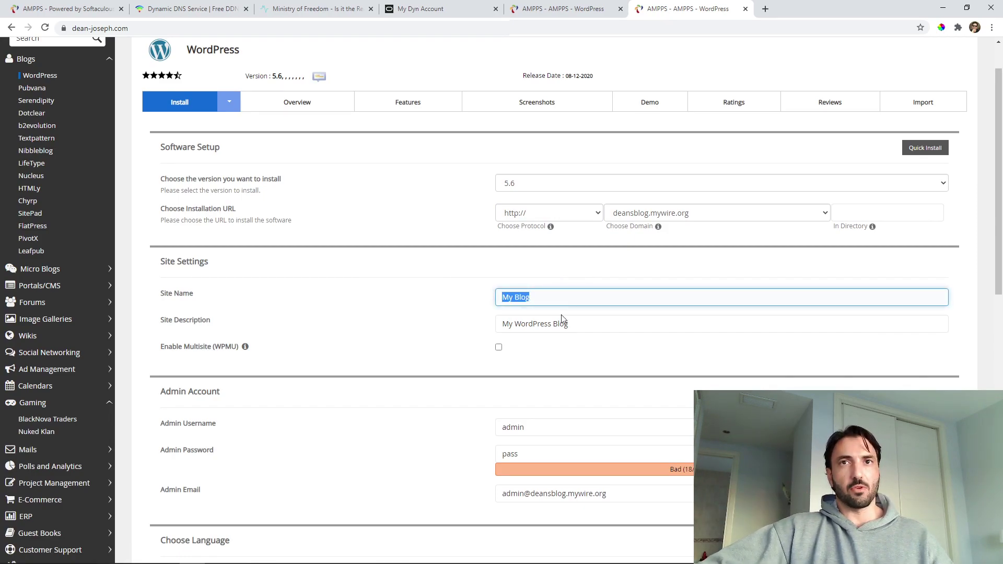
{"action": "type", "text": "Deanws"}
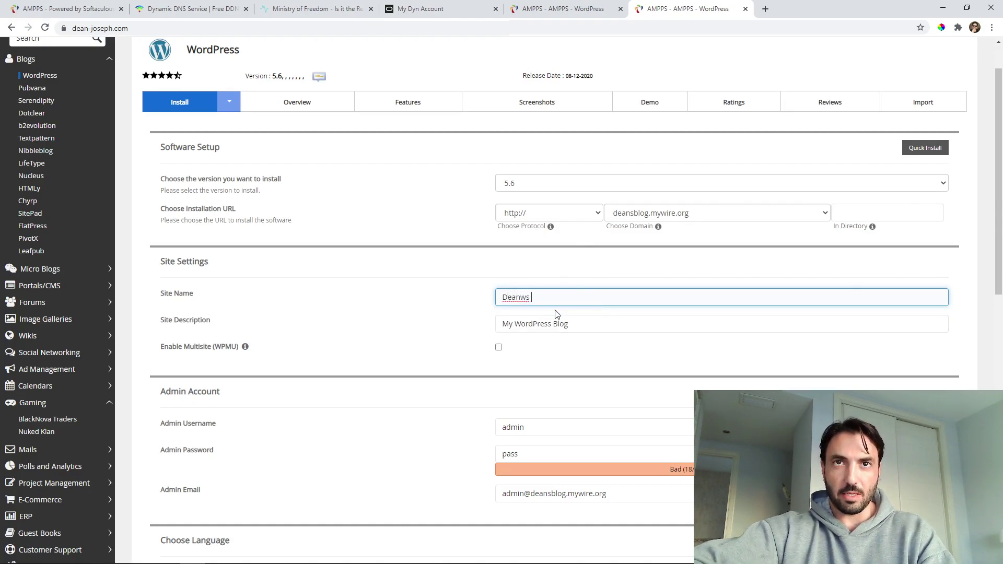
{"action": "key", "text": "BackSpace"}
{"action": "type", "text": "s"}
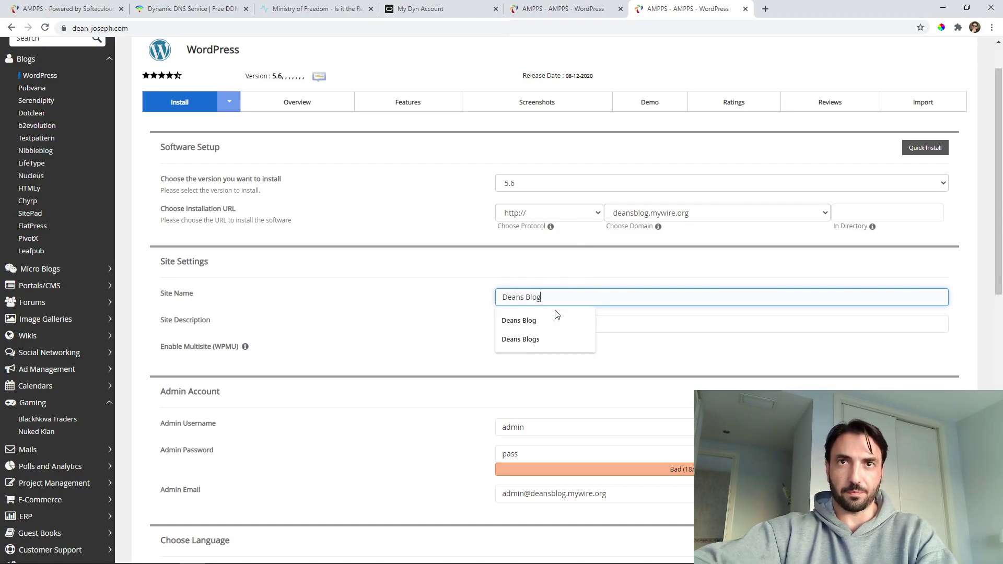
{"action": "key", "text": "Tab"}
{"action": "scroll", "coordinate": [560, 311], "scroll_direction": "down", "scroll_amount": 2}
{"action": "key", "text": "Tab"}
{"action": "key", "text": "Tab"}
Enter a custom admin username, a strong admin password and the owner's e-mail address.
{"action": "key", "text": "Tab"}
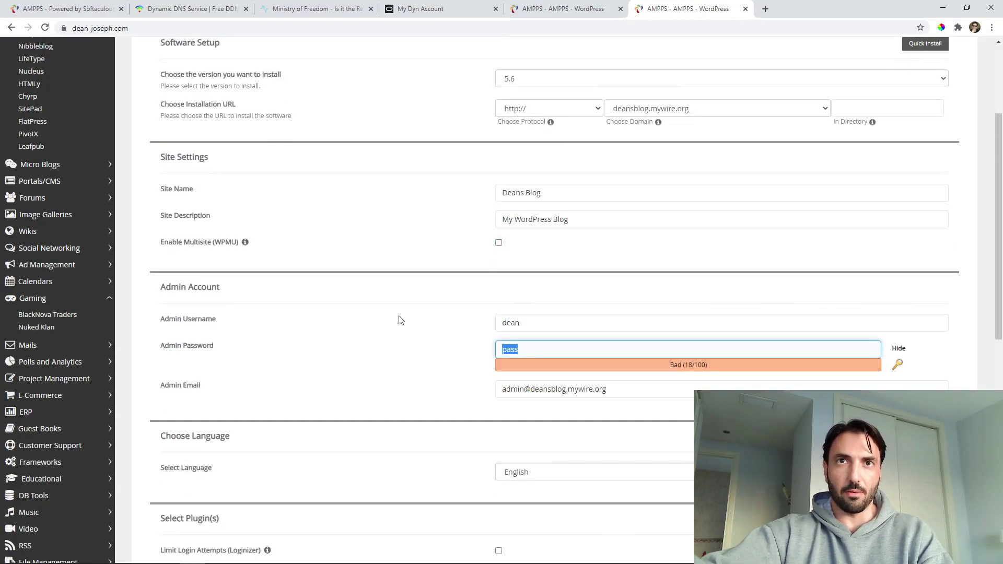
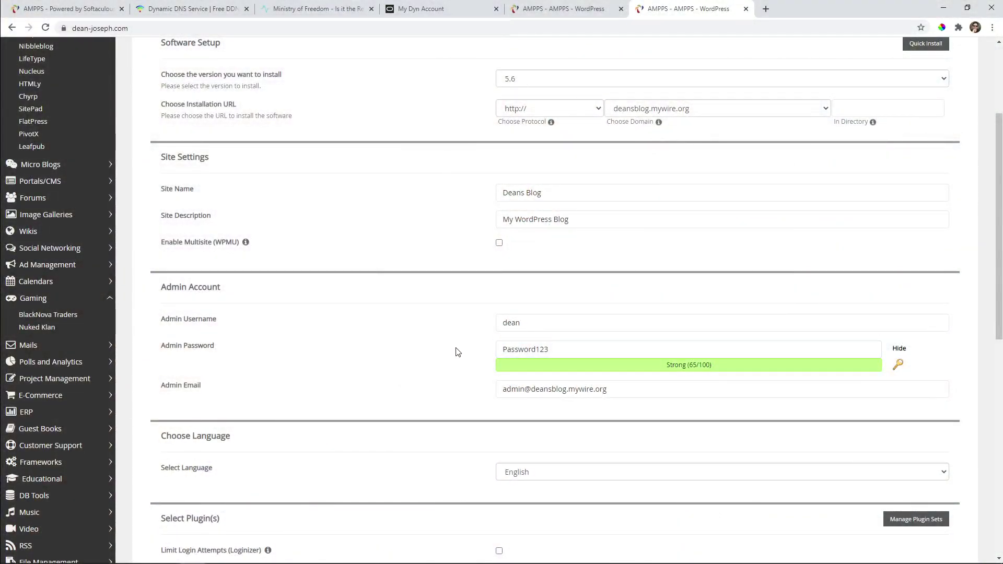
{"action": "scroll", "coordinate": [458, 352], "scroll_direction": "down", "scroll_amount": 1}
{"action": "left_click", "coordinate": [539, 332]}
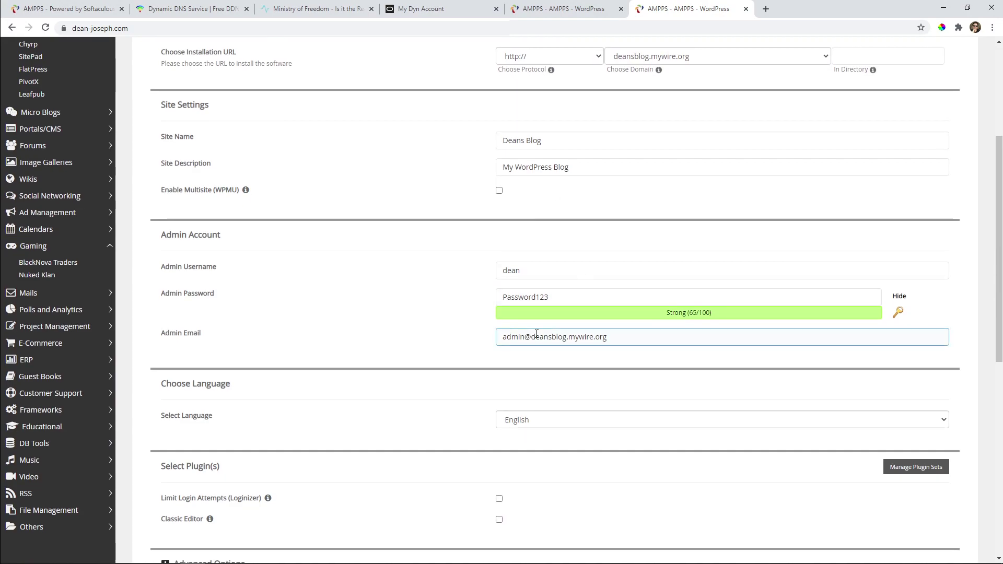
{"action": "key", "text": "ctrl+a"}
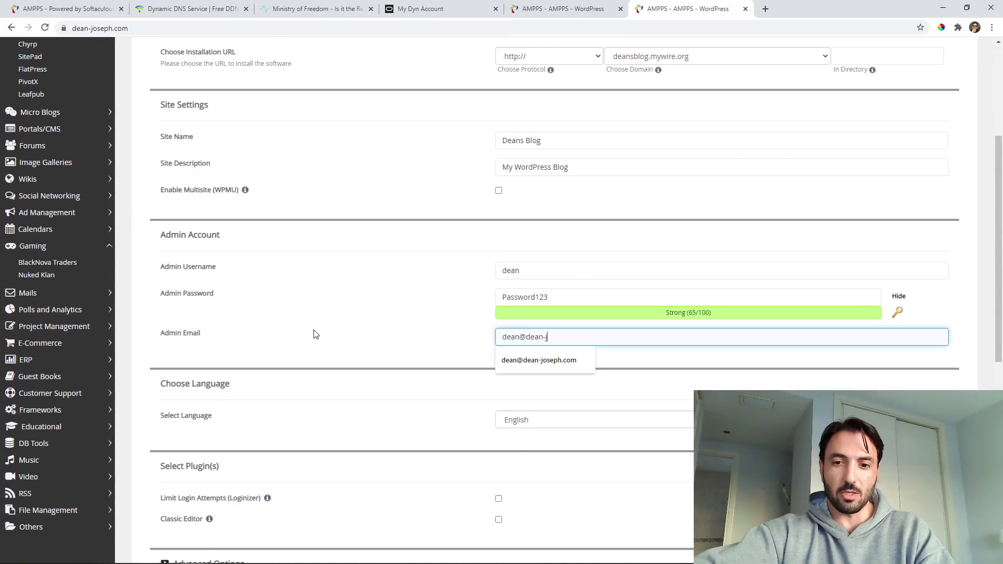
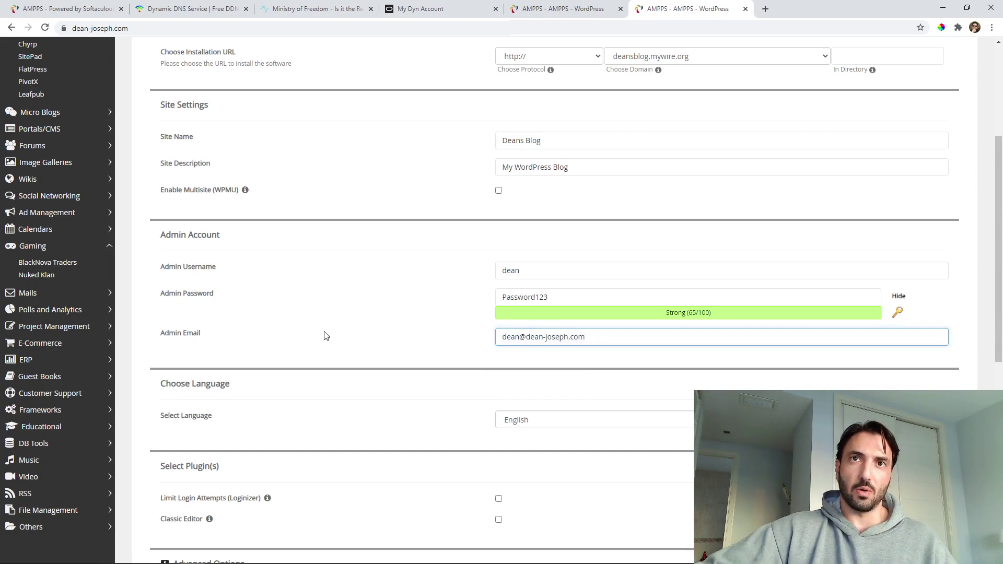
{"action": "left_click", "coordinate": [326, 336]}
{"action": "scroll", "coordinate": [368, 293], "scroll_direction": "down", "scroll_amount": 4}
{"action": "scroll", "coordinate": [365, 235], "scroll_direction": "down", "scroll_amount": 3}
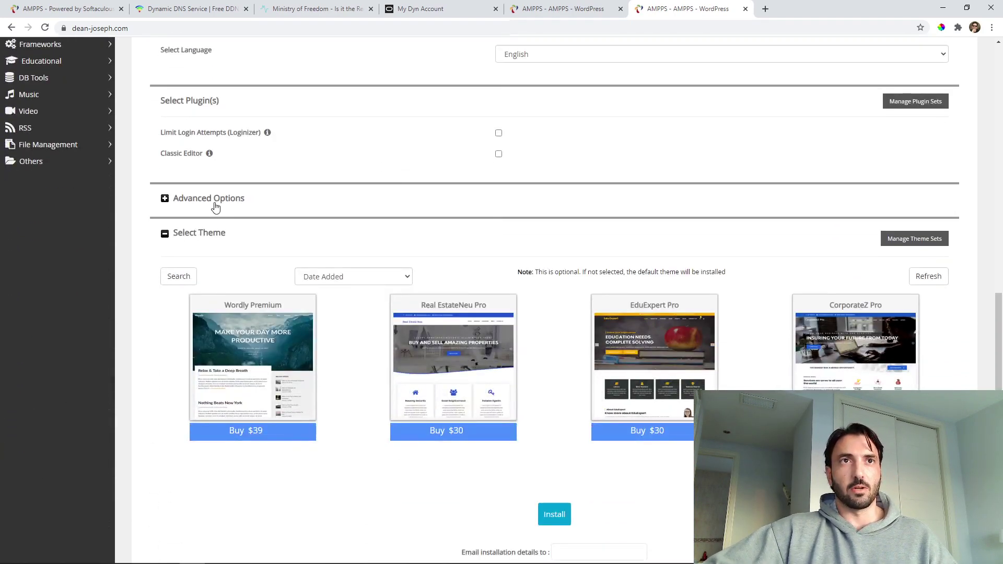
Install WordPress at deansblog.mywire.org from the advanced options and wait for the success page.
{"action": "left_click", "coordinate": [216, 202]}
{"action": "scroll", "coordinate": [447, 178], "scroll_direction": "down", "scroll_amount": 5}
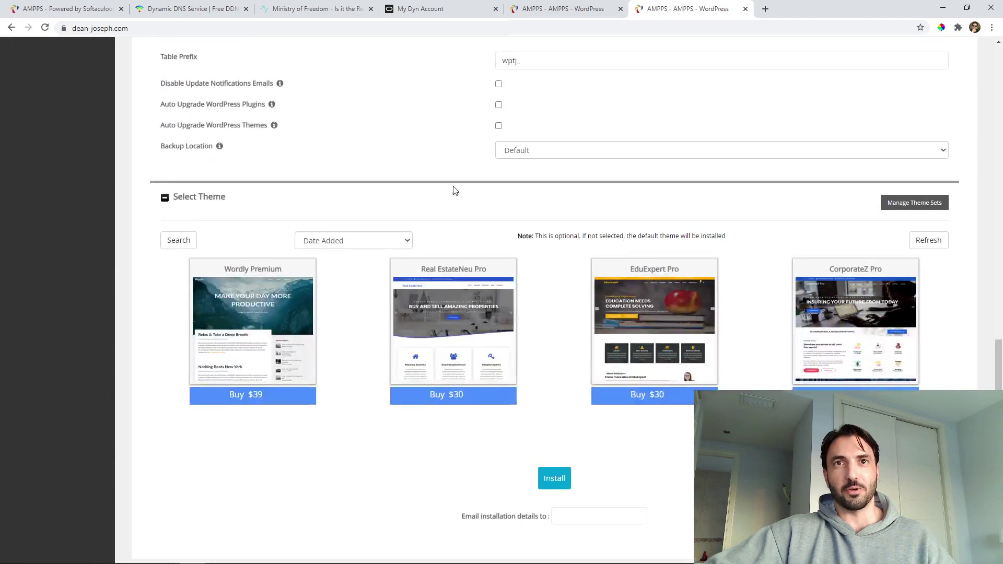
{"action": "left_click", "coordinate": [555, 441]}
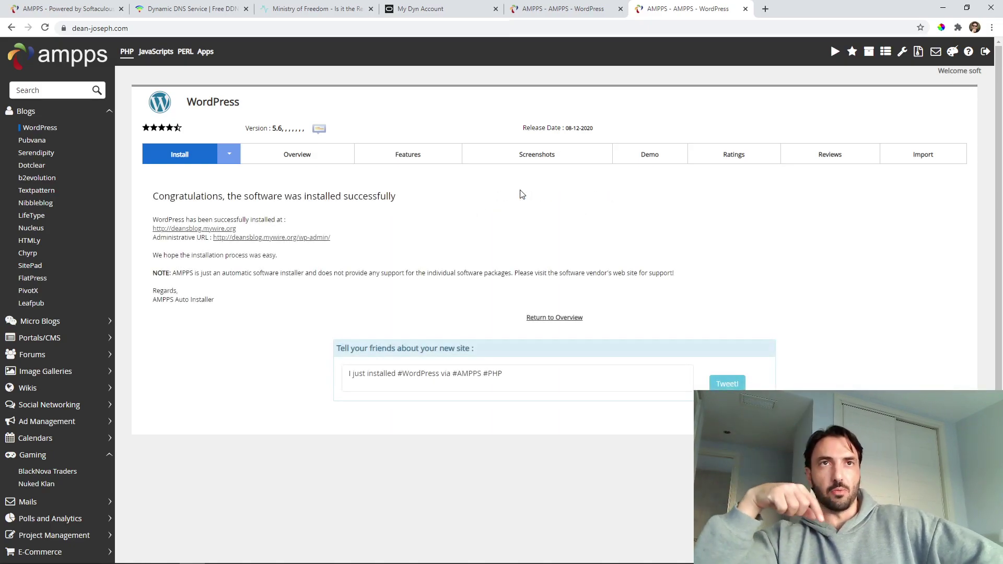
Open the Deans Blog admin URL and site URL in new tabs, check the Hello world! front page, and end on the dashboard.
{"action": "middle_click", "coordinate": [271, 237]}
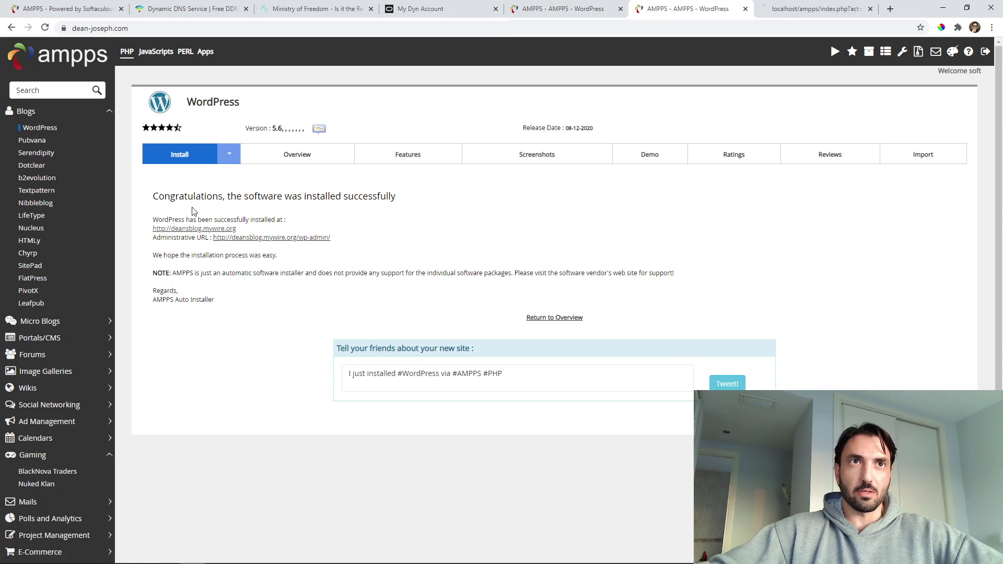
{"action": "middle_click", "coordinate": [194, 230]}
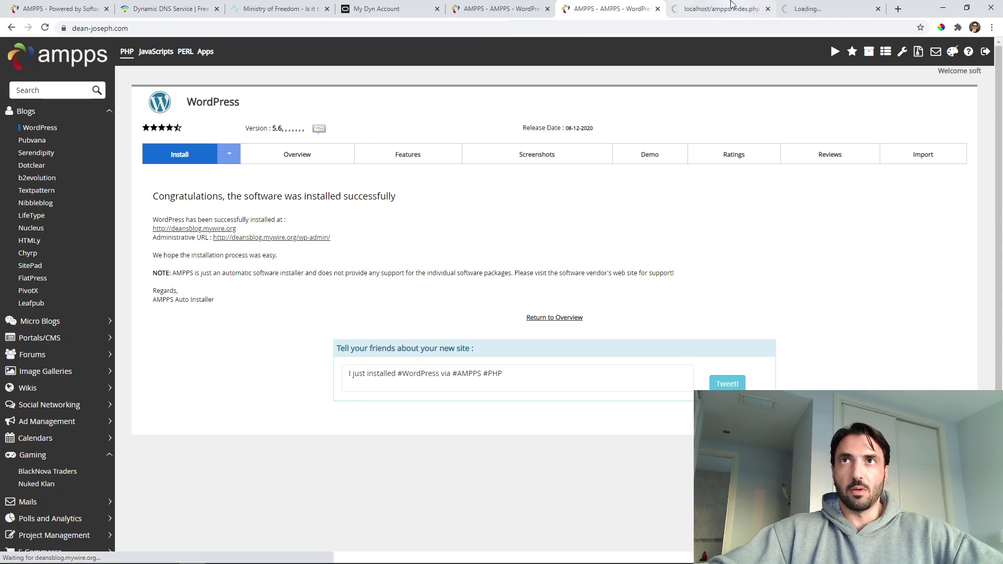
{"action": "left_click", "coordinate": [741, 8]}
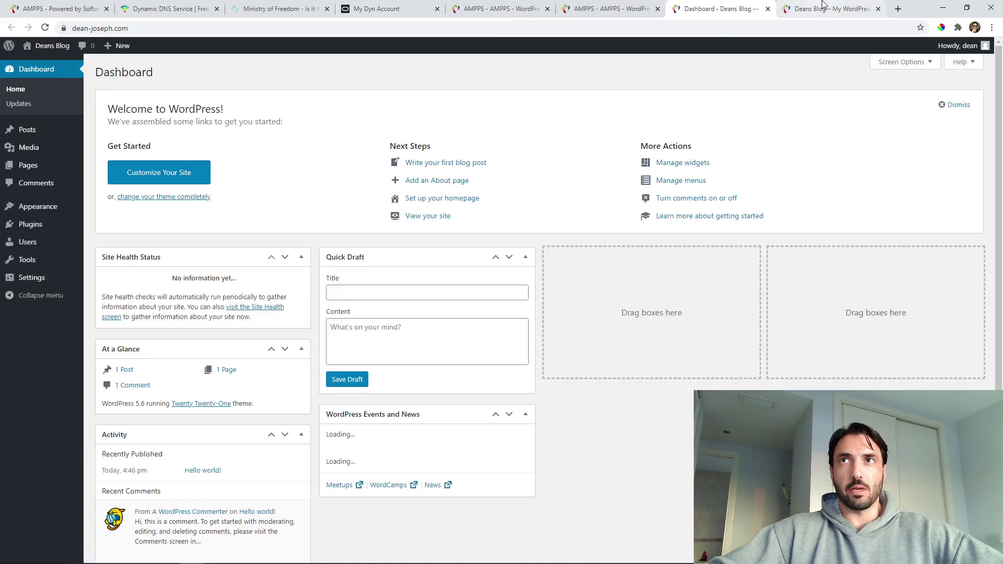
{"action": "left_click", "coordinate": [817, 8]}
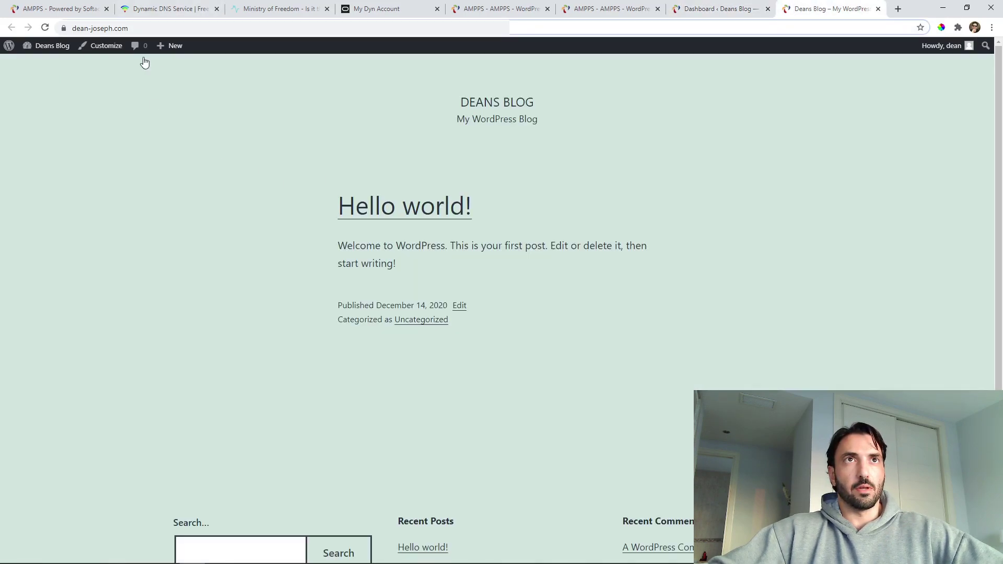
{"action": "scroll", "coordinate": [386, 233], "scroll_direction": "down", "scroll_amount": 2}
{"action": "left_click", "coordinate": [705, 5]}
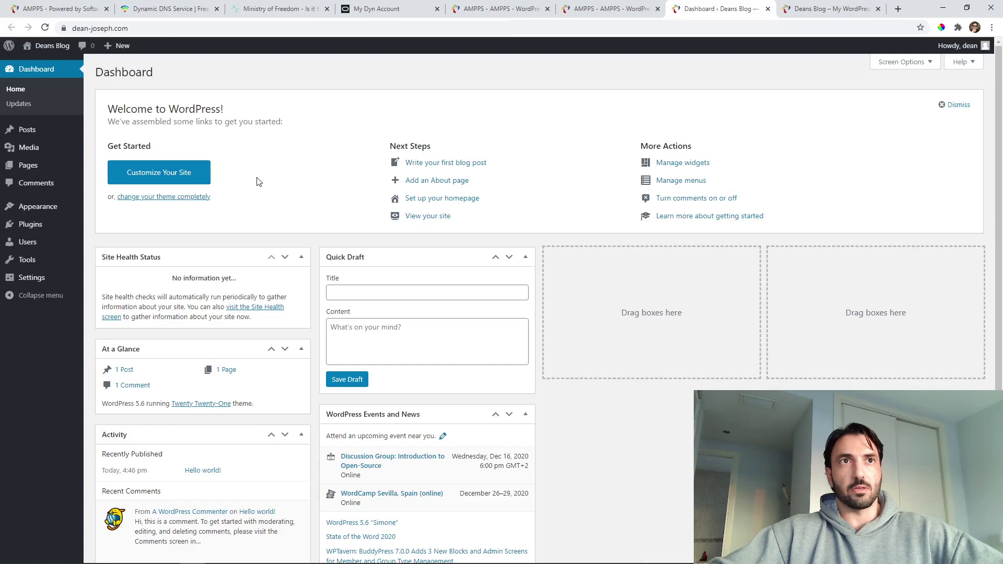
Activate the Twenty Twenty theme from the installed themes list.
{"action": "mouse_move", "coordinate": [45, 208]}
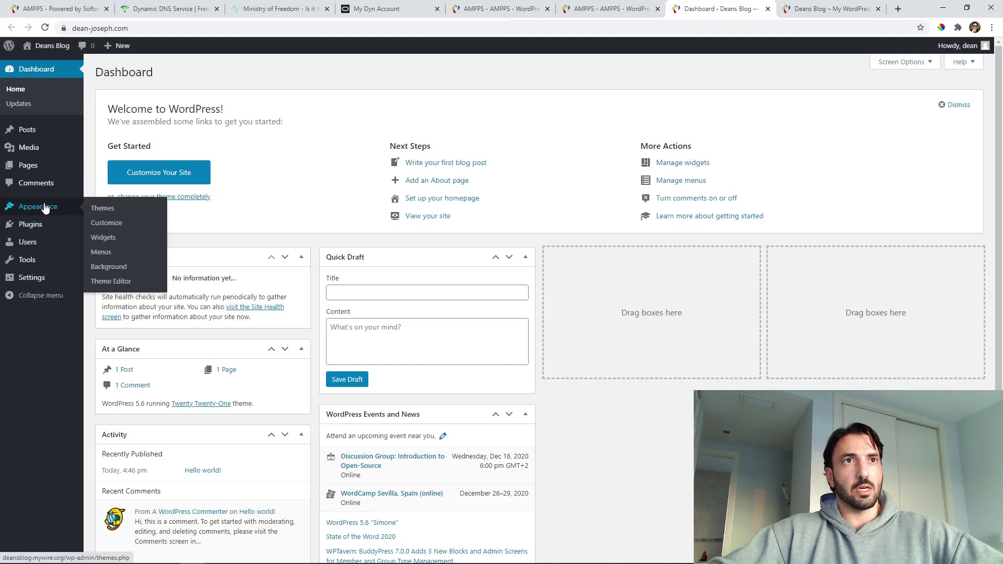
{"action": "left_click", "coordinate": [98, 207]}
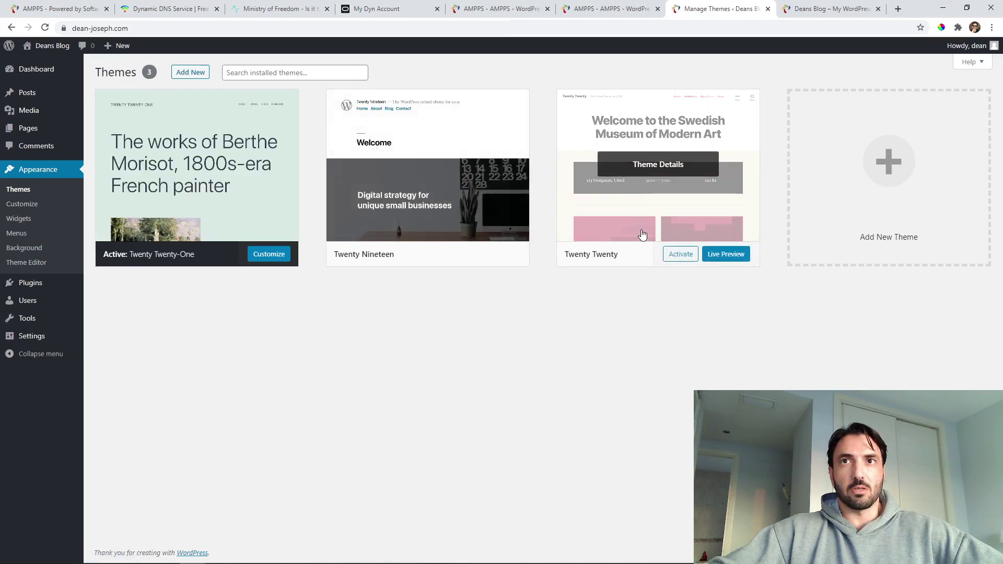
{"action": "left_click", "coordinate": [681, 254]}
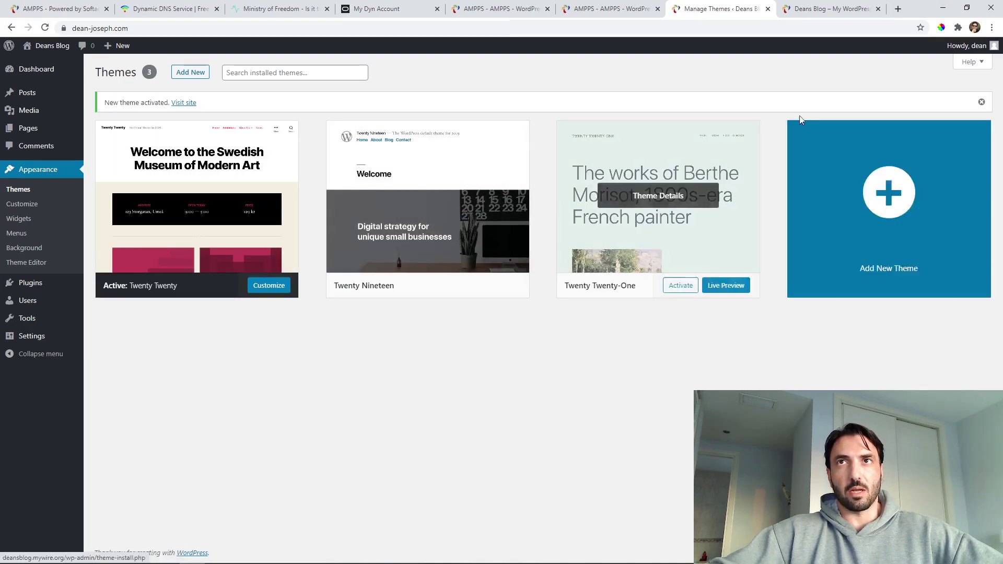
Reload the blog's front page tab to see the Twenty Twenty design.
{"action": "left_click", "coordinate": [831, 9]}
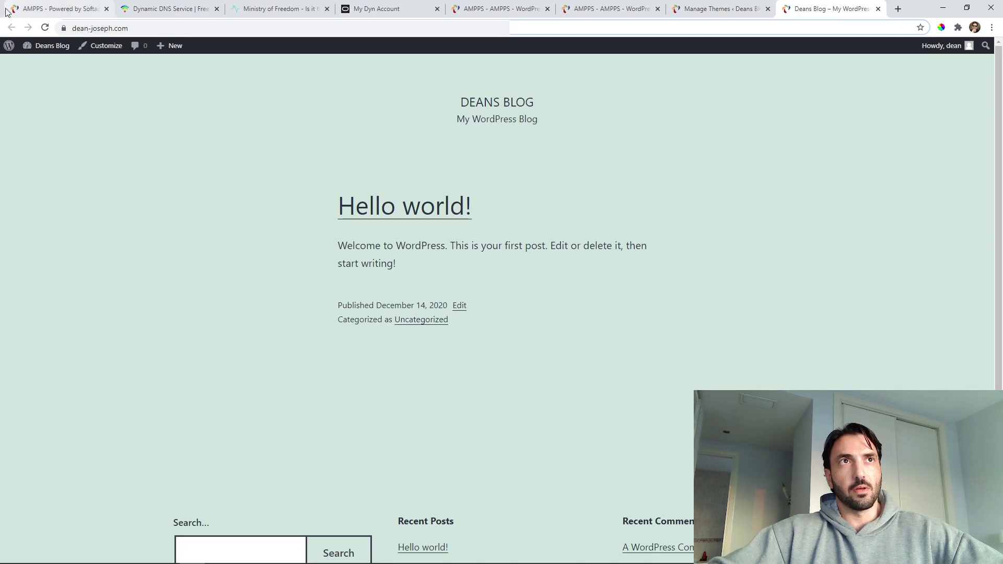
{"action": "left_click", "coordinate": [46, 30]}
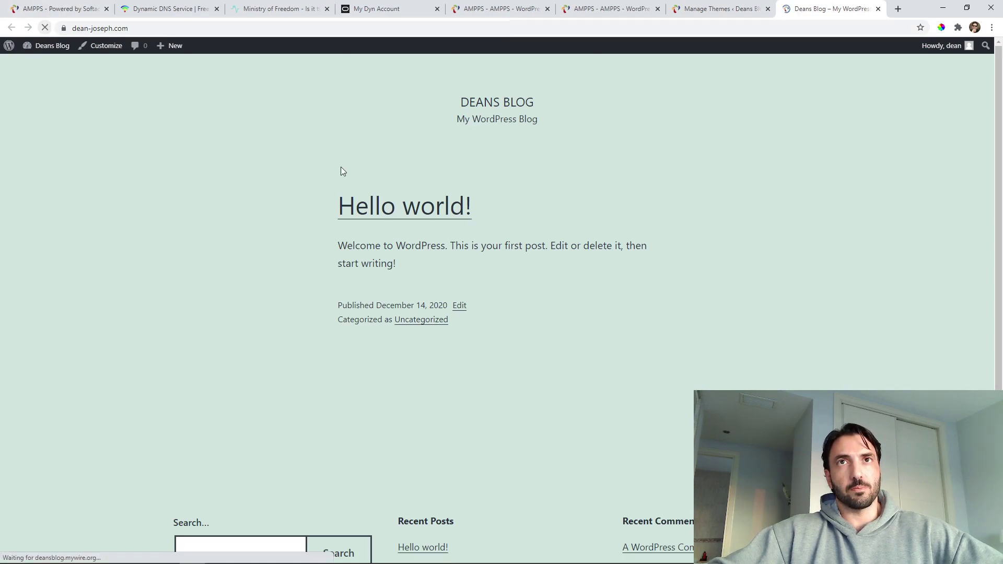
{"action": "scroll", "coordinate": [546, 457], "scroll_direction": "down", "scroll_amount": 4}
{"action": "scroll", "coordinate": [506, 320], "scroll_direction": "up", "scroll_amount": 4}
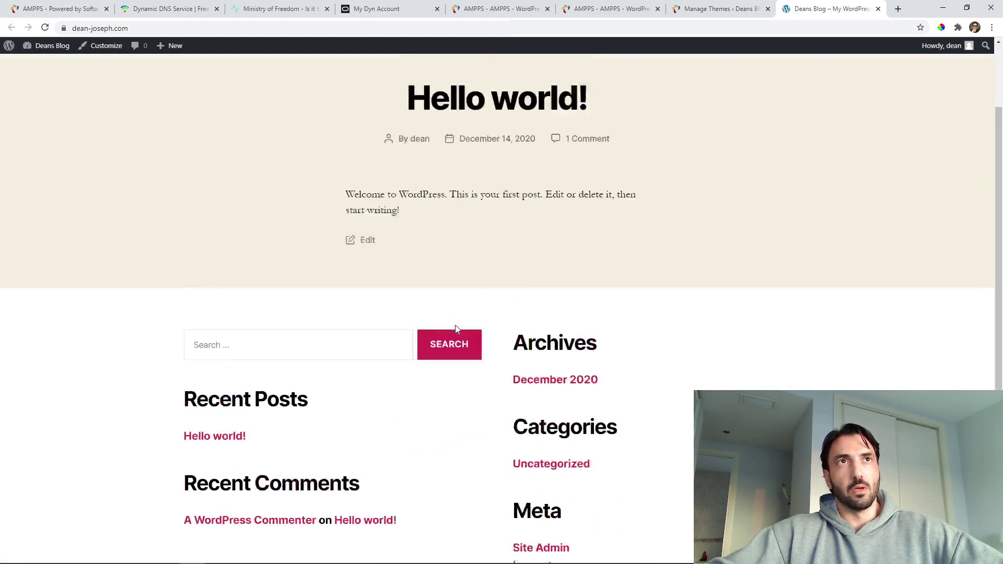
{"action": "left_click", "coordinate": [899, 11]}
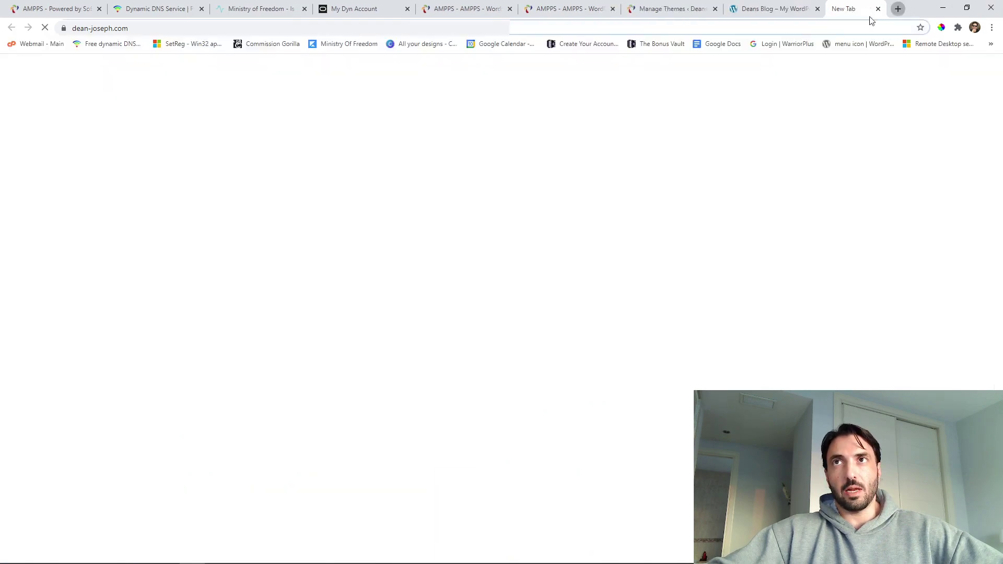
{"action": "left_click", "coordinate": [756, 29]}
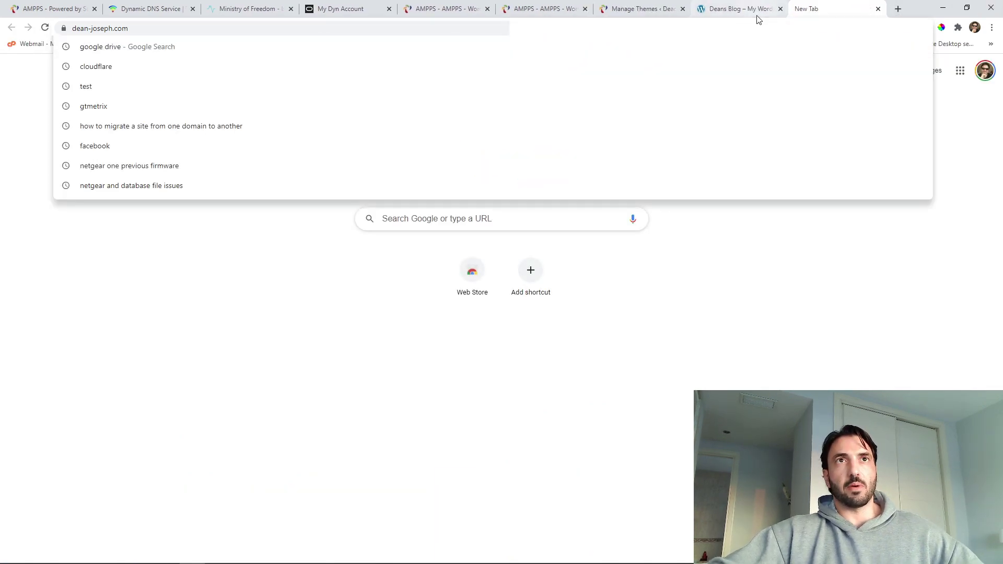
{"action": "type", "text": "www.dea"}
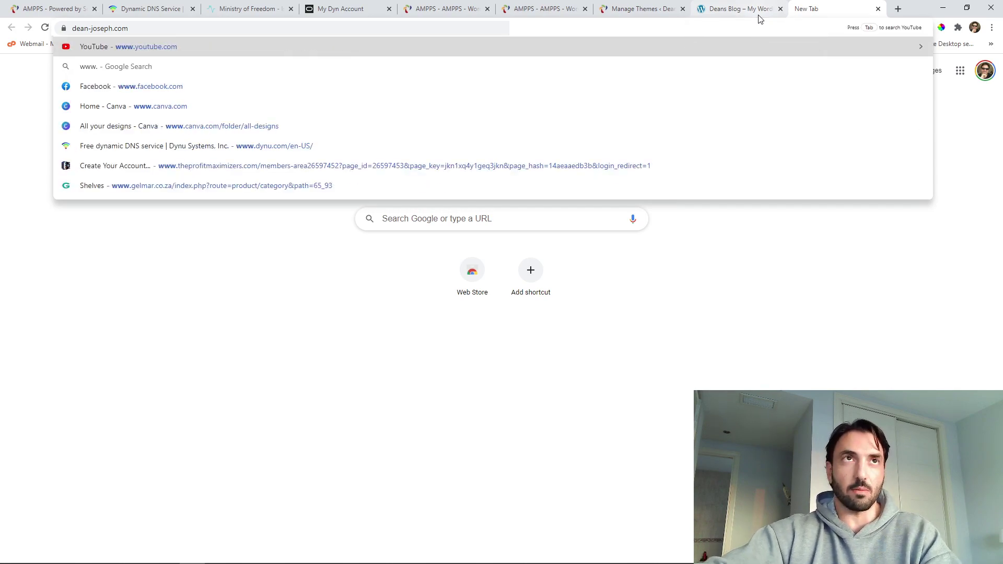
{"action": "type", "text": "n"}
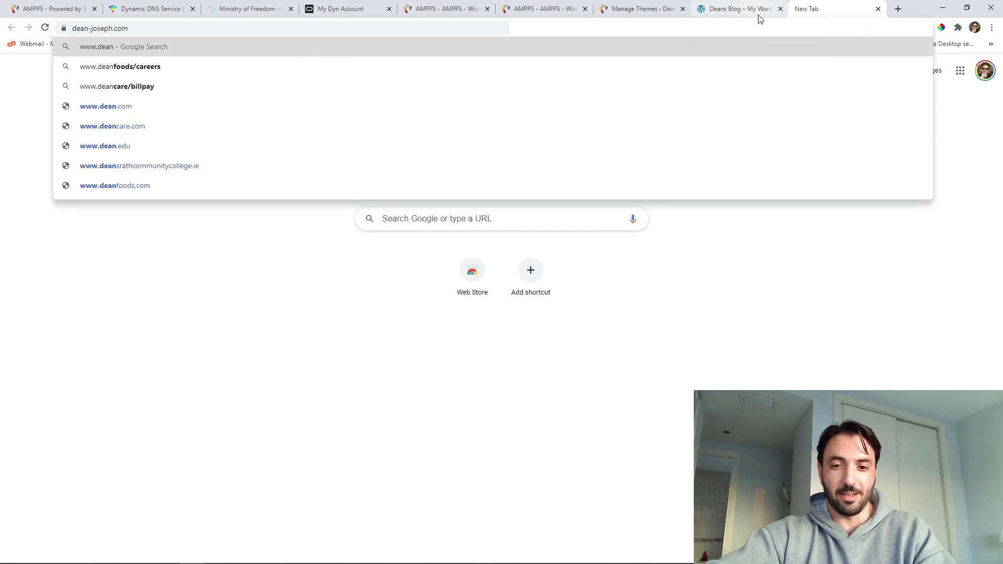
{"action": "type", "text": "blog"}
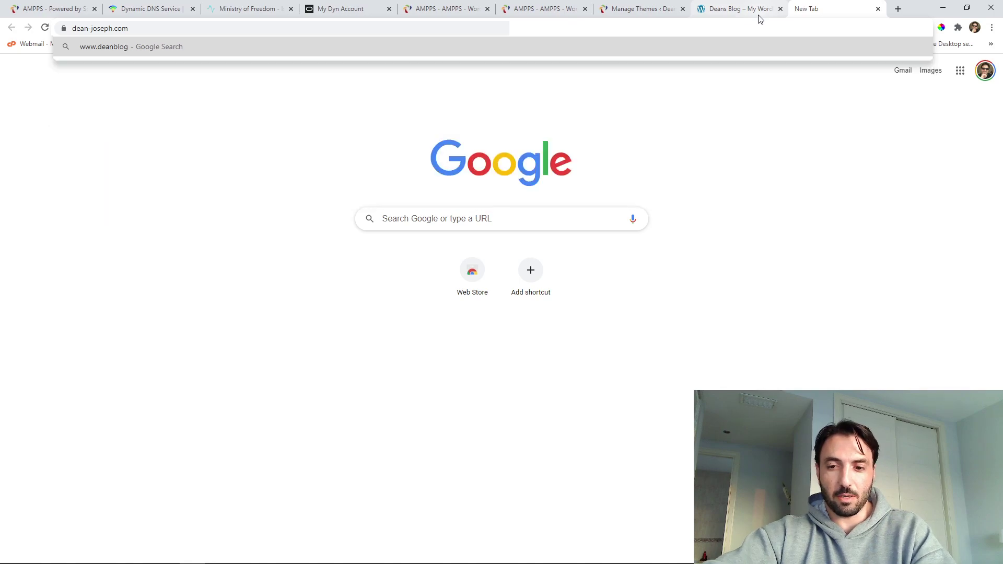
{"action": "type", "text": ".mynetgear.com"}
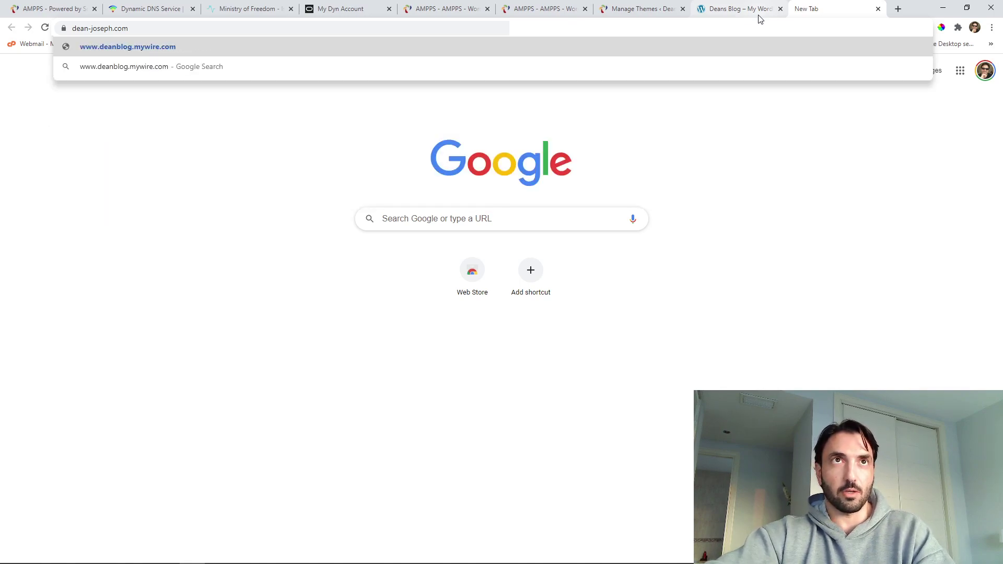
{"action": "key", "text": "Return"}
{"action": "left_click_drag", "start_coordinate": [925, 10], "coordinate": [672, 95]}
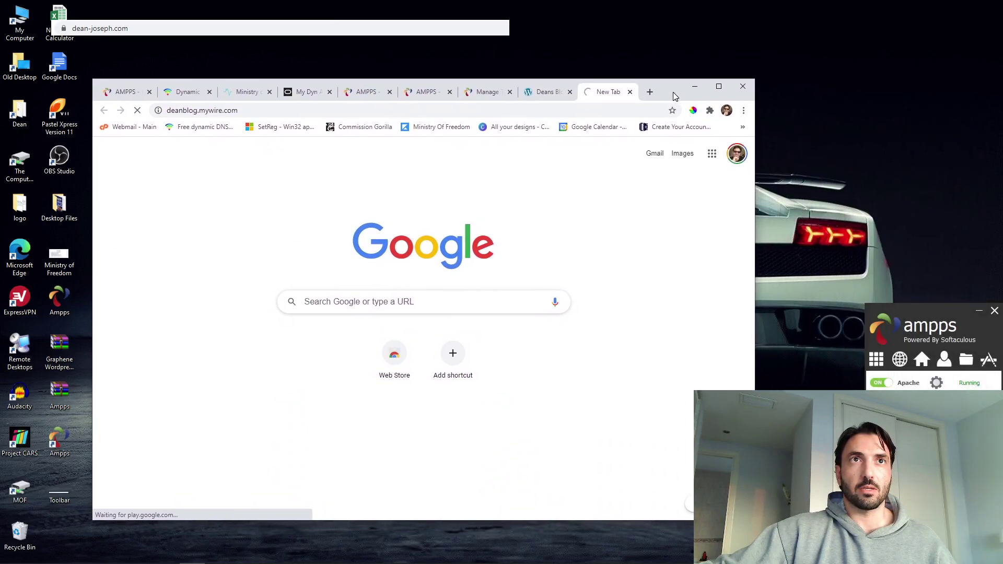
{"action": "left_click", "coordinate": [387, 111]}
{"action": "left_click", "coordinate": [427, 113]}
{"action": "key", "text": "Return"}
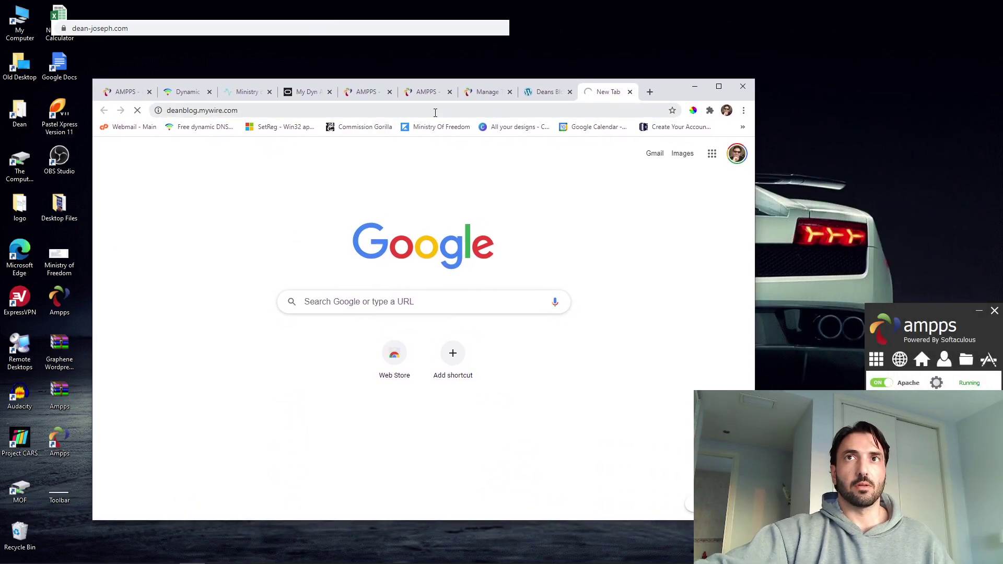
{"action": "left_click", "coordinate": [449, 111]}
{"action": "left_click", "coordinate": [461, 112]}
{"action": "key", "text": "Delete"}
{"action": "key", "text": "Delete"}
{"action": "key", "text": "Delete"}
{"action": "key", "text": "Delete"}
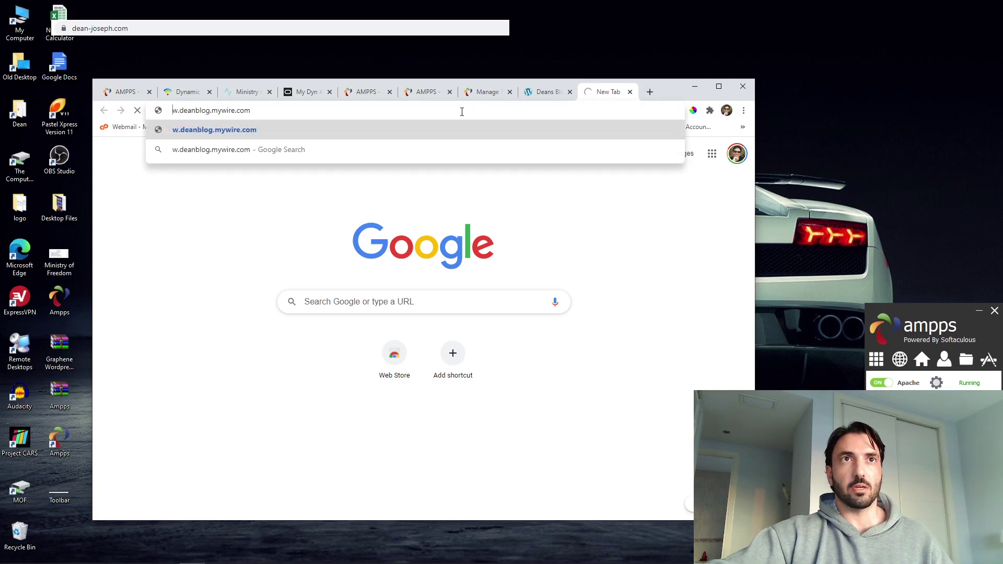
{"action": "type", "text": "http:"}
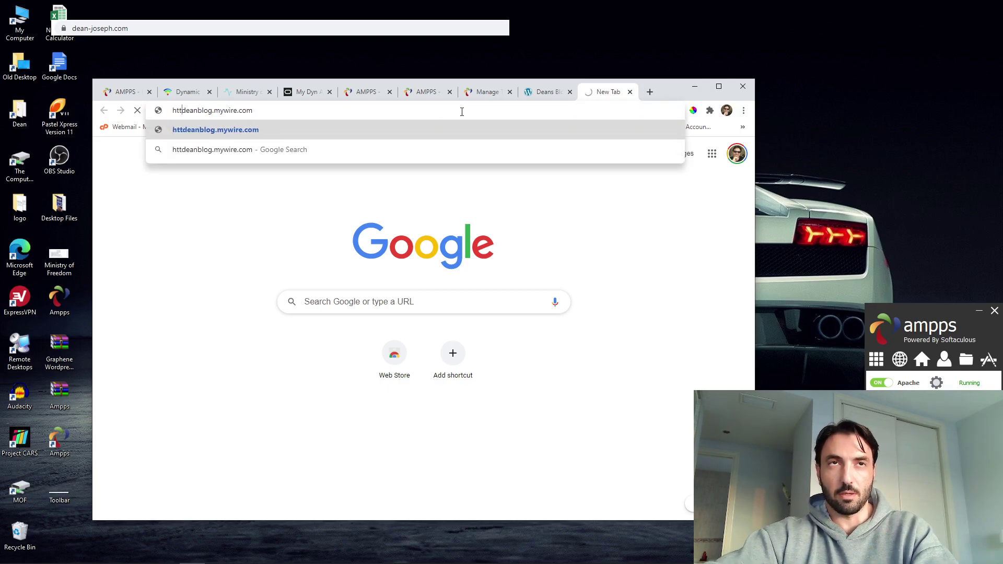
{"action": "type", "text": "//"}
{"action": "key", "text": "Return"}
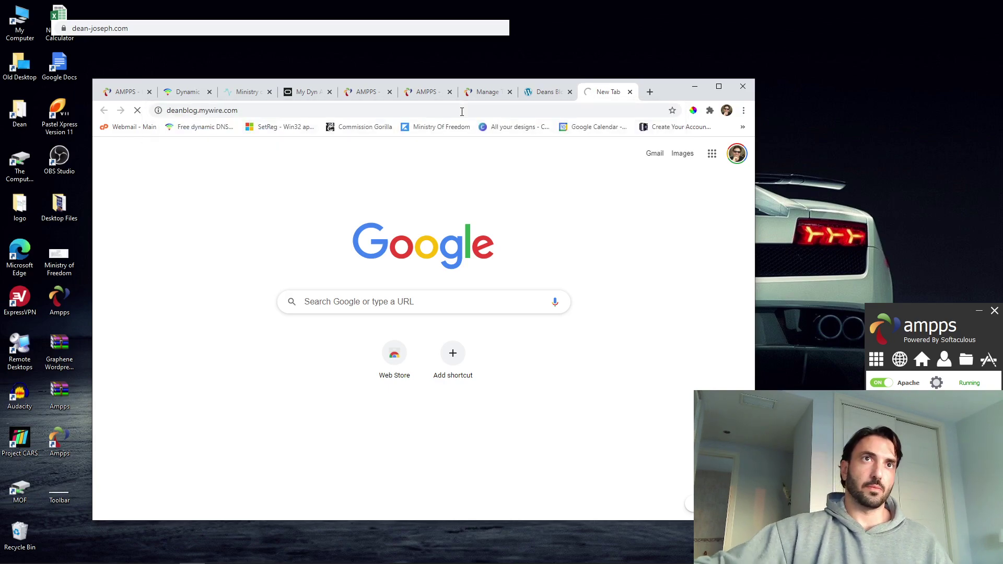
Correct the address to deansblog.mywire.org and load it.
{"action": "left_click", "coordinate": [330, 108]}
{"action": "left_click", "coordinate": [187, 110]}
{"action": "type", "text": "s"}
{"action": "left_click", "coordinate": [236, 132]}
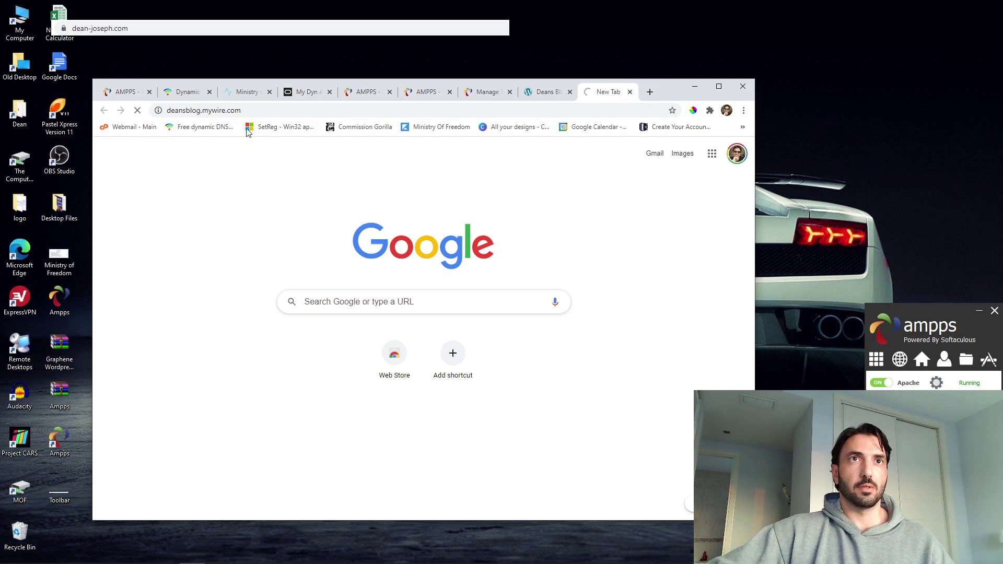
{"action": "left_click", "coordinate": [277, 111]}
{"action": "left_click", "coordinate": [277, 110]}
{"action": "key", "text": "BackSpace"}
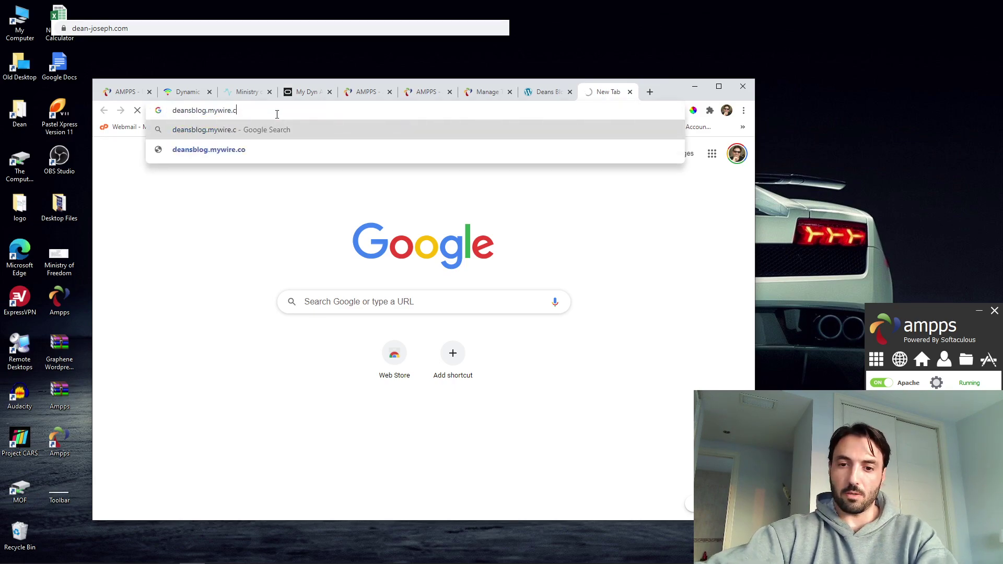
{"action": "key", "text": "BackSpace"}
{"action": "key", "text": "BackSpace"}
{"action": "type", "text": "org"}
{"action": "key", "text": "Return"}
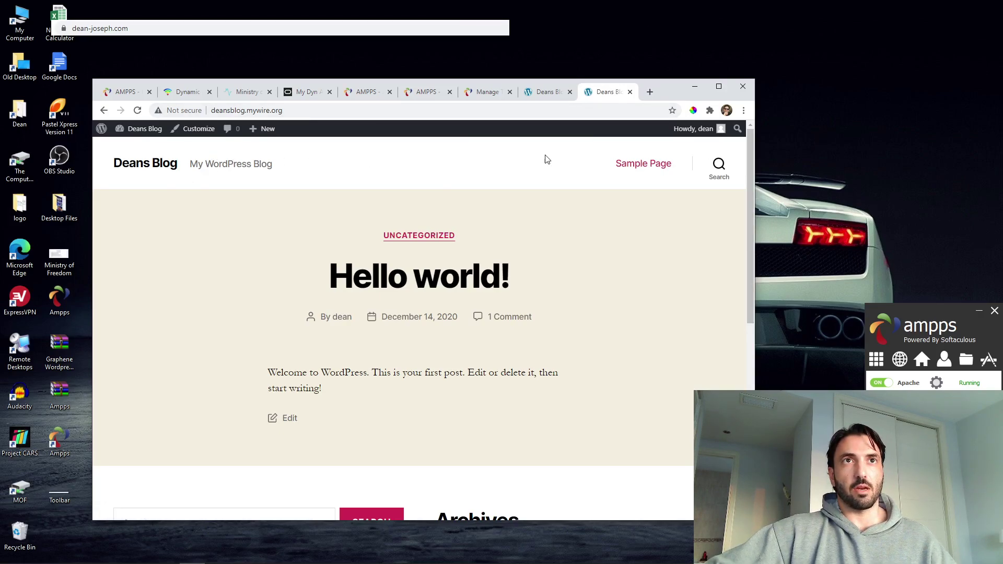
Open the Sample Page, then its Entries feed, and go back.
{"action": "left_click", "coordinate": [658, 166]}
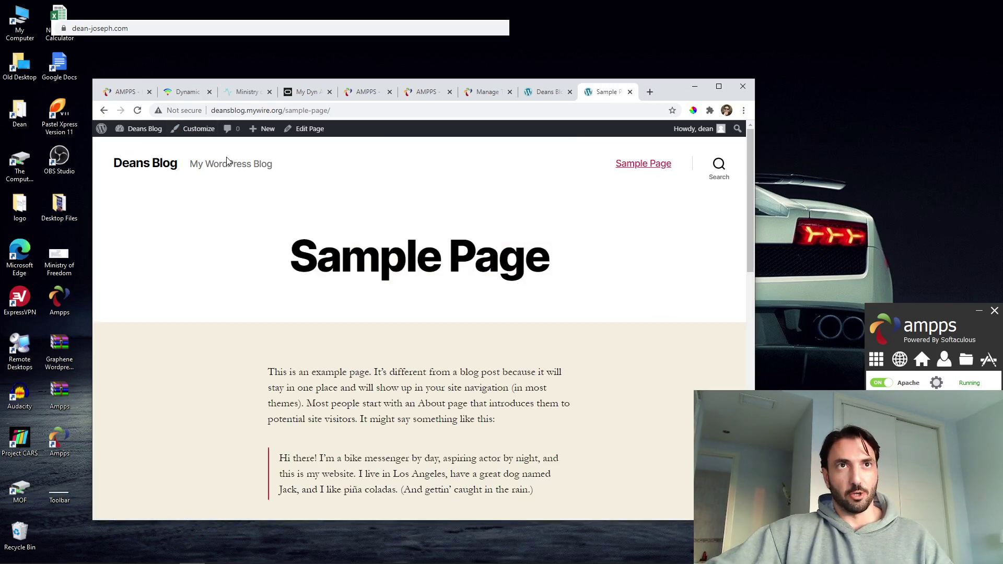
{"action": "left_click", "coordinate": [632, 164]}
{"action": "scroll", "coordinate": [380, 359], "scroll_direction": "down", "scroll_amount": 3}
{"action": "scroll", "coordinate": [311, 324], "scroll_direction": "down", "scroll_amount": 5}
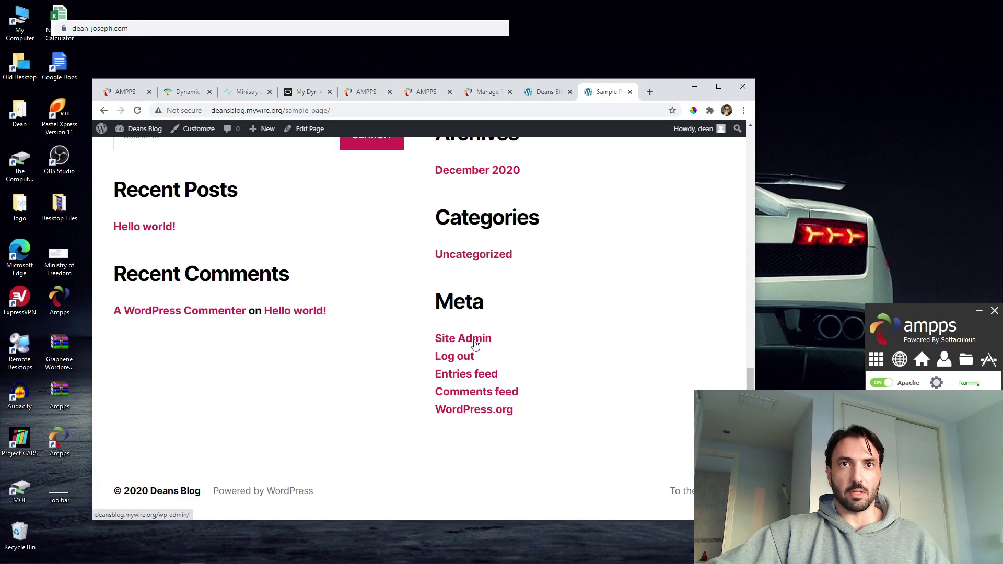
{"action": "left_click", "coordinate": [469, 373]}
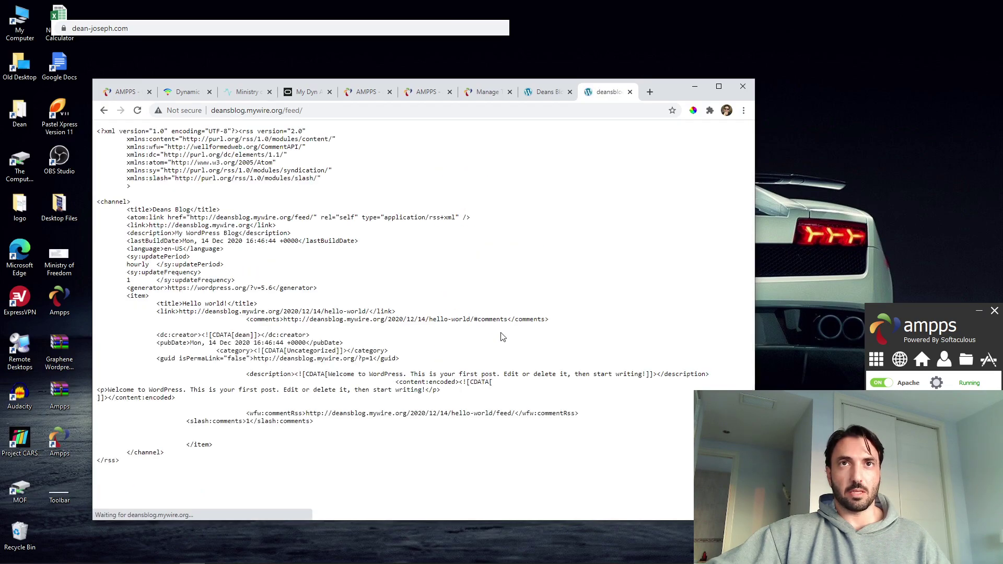
{"action": "left_click", "coordinate": [103, 110]}
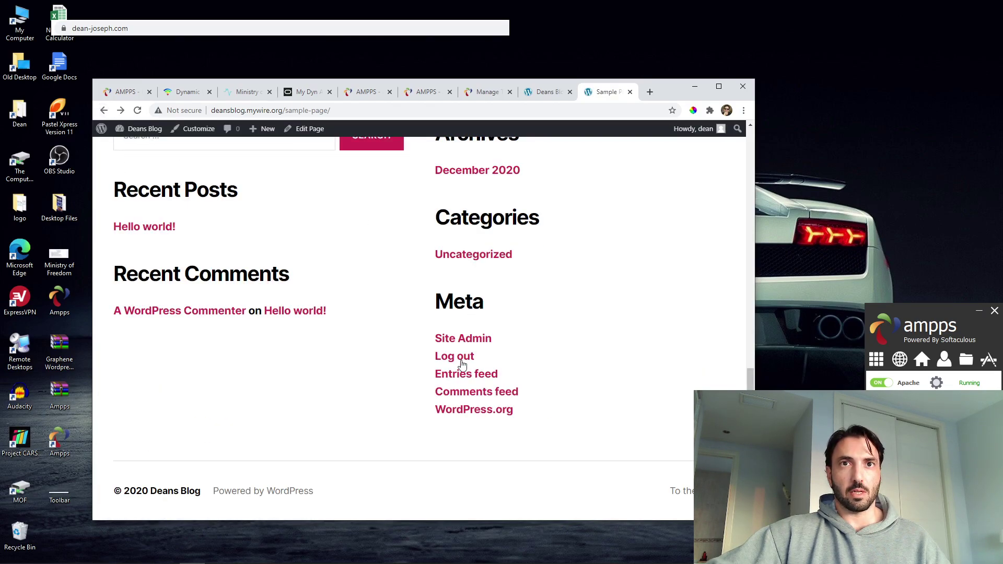
Open the Hello world! post and scroll down to its comment form.
{"action": "left_click", "coordinate": [148, 228]}
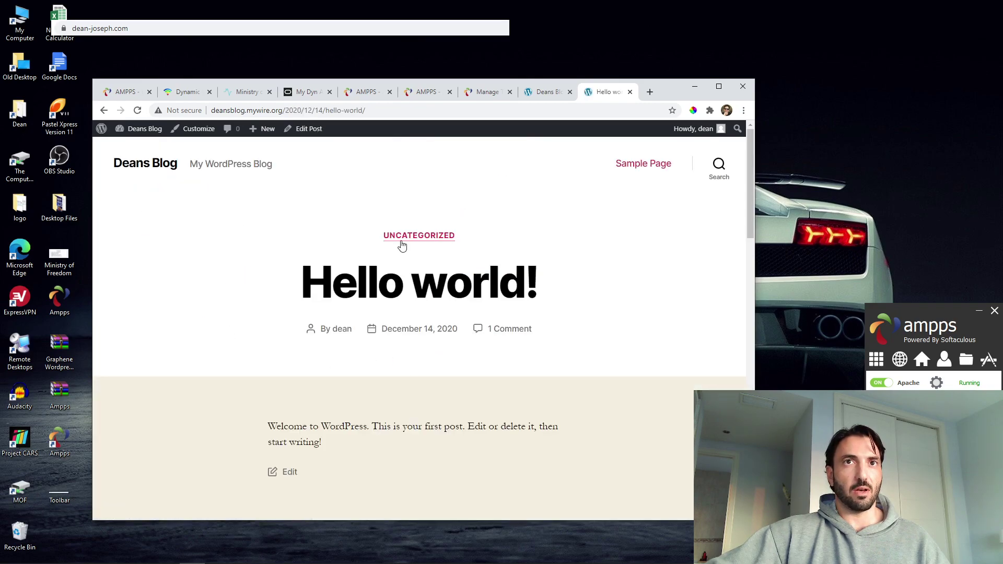
{"action": "left_click", "coordinate": [539, 97]}
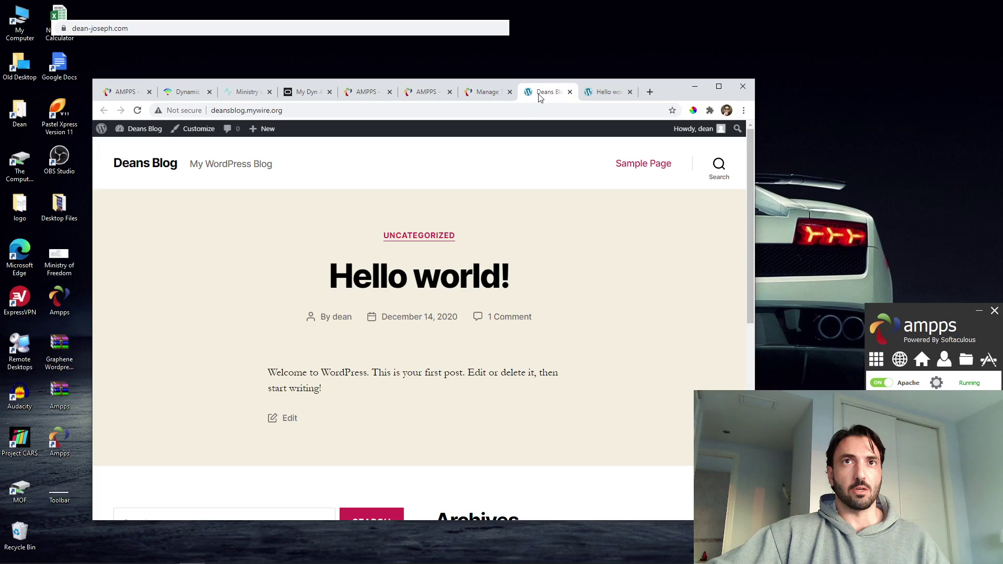
{"action": "left_click", "coordinate": [606, 92]}
{"action": "scroll", "coordinate": [522, 316], "scroll_direction": "down", "scroll_amount": 15}
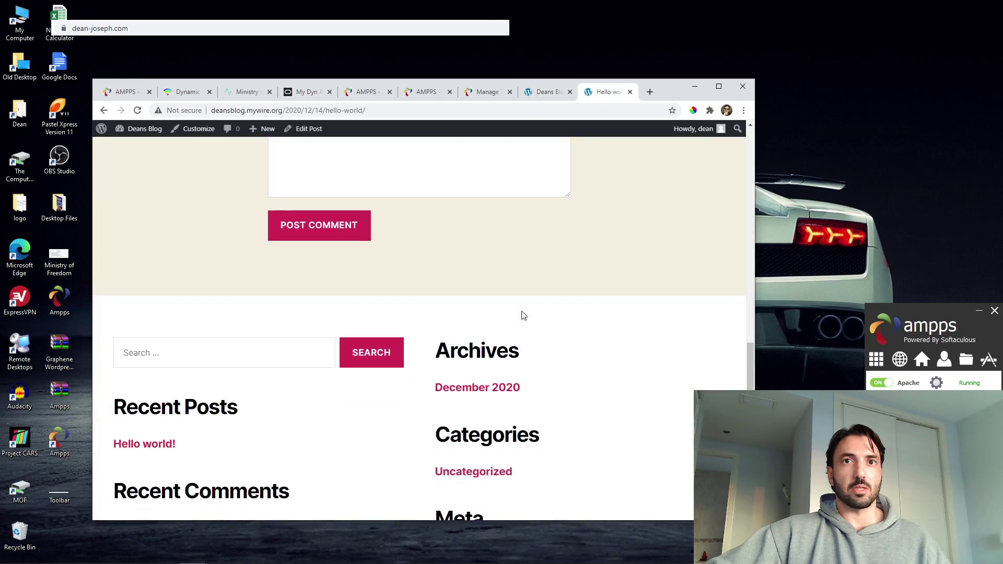
{"action": "scroll", "coordinate": [470, 335], "scroll_direction": "down", "scroll_amount": 4}
From the site's admin dashboard, choose Pages > Add New.
{"action": "left_click", "coordinate": [482, 338]}
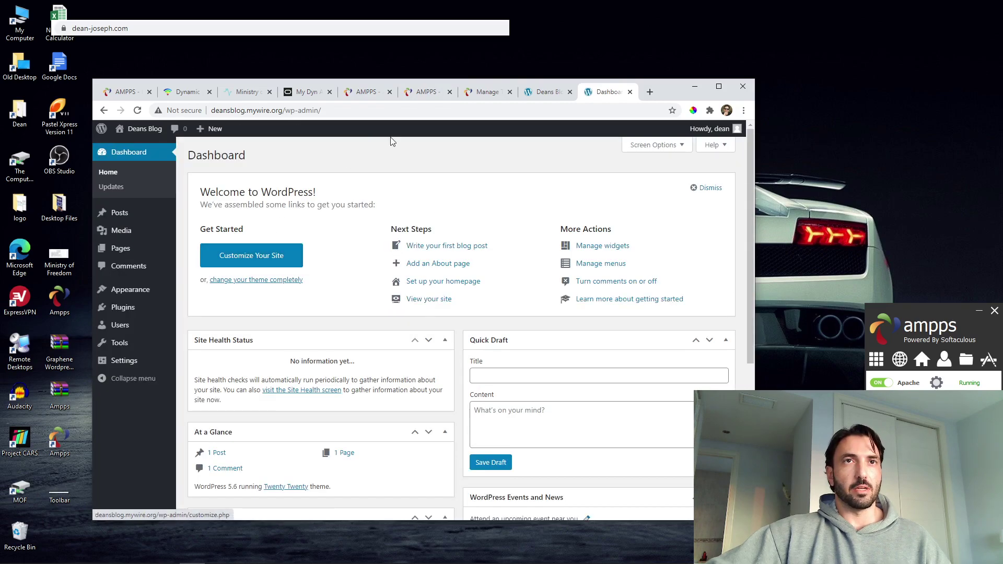
{"action": "left_click", "coordinate": [118, 249]}
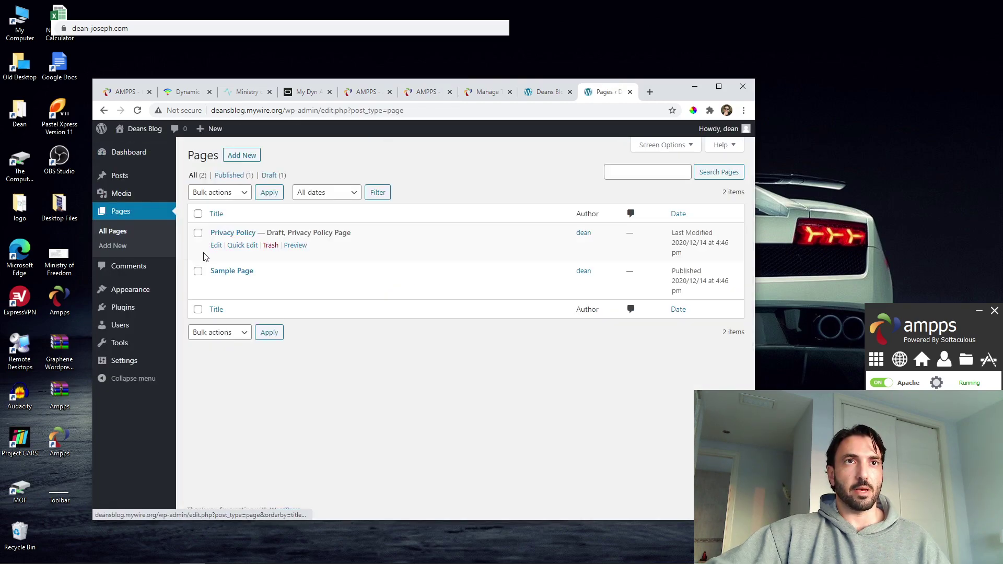
{"action": "left_click", "coordinate": [240, 156]}
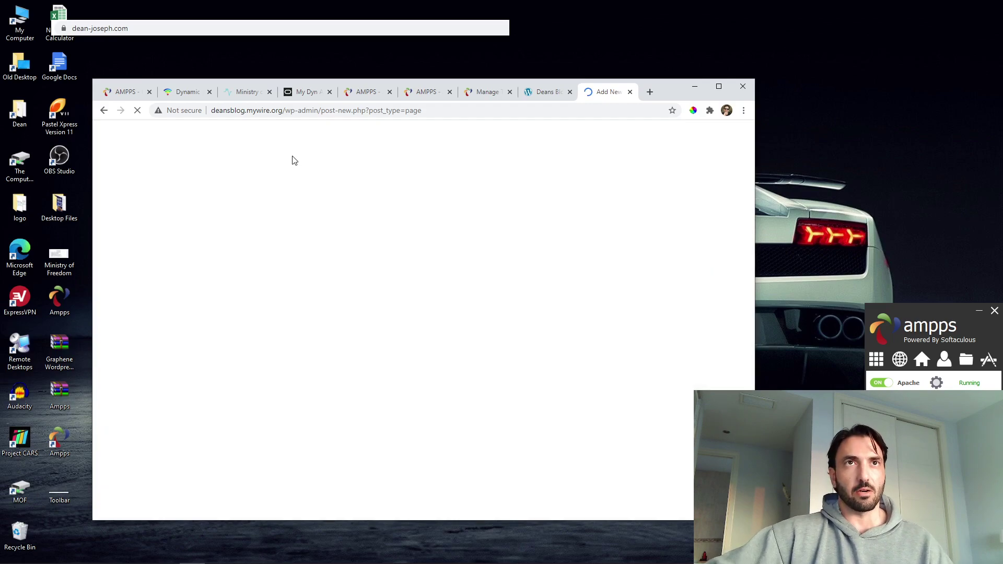
Maximize the browser, dismiss the welcome tour, and enter 'Test Site Hello' as the page body.
{"action": "left_click_drag", "start_coordinate": [671, 89], "coordinate": [574, 1]}
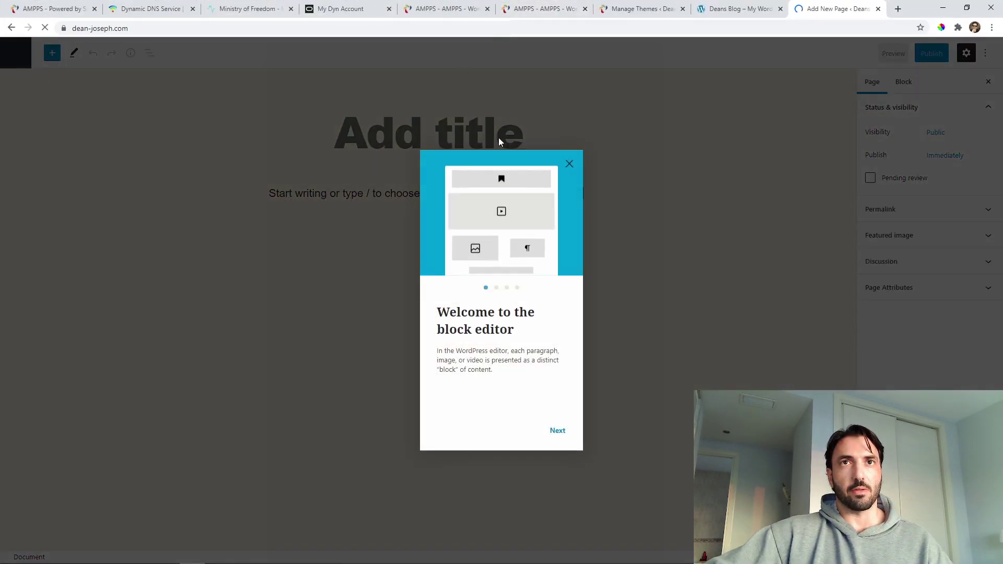
{"action": "left_click", "coordinate": [569, 166]}
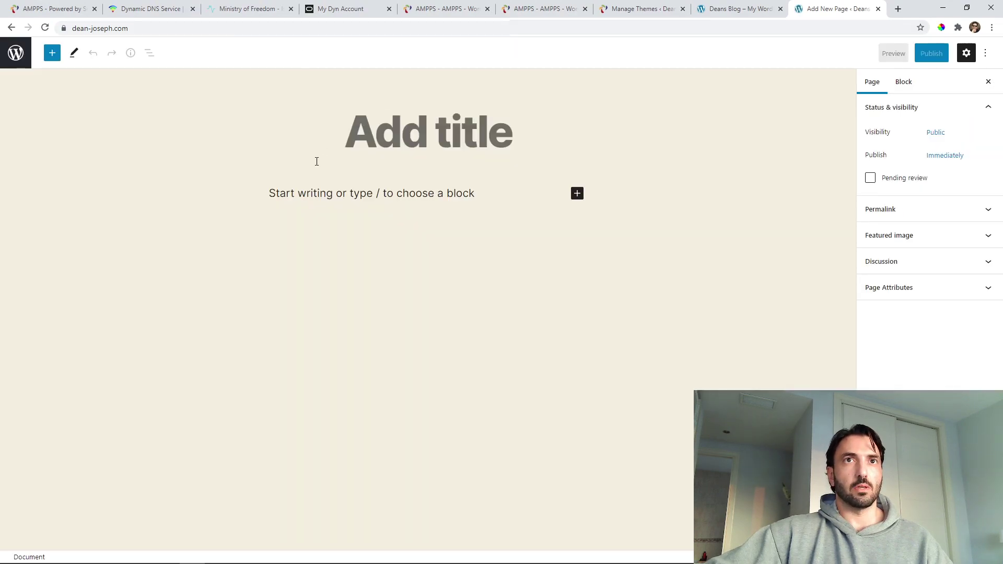
{"action": "left_click", "coordinate": [342, 193]}
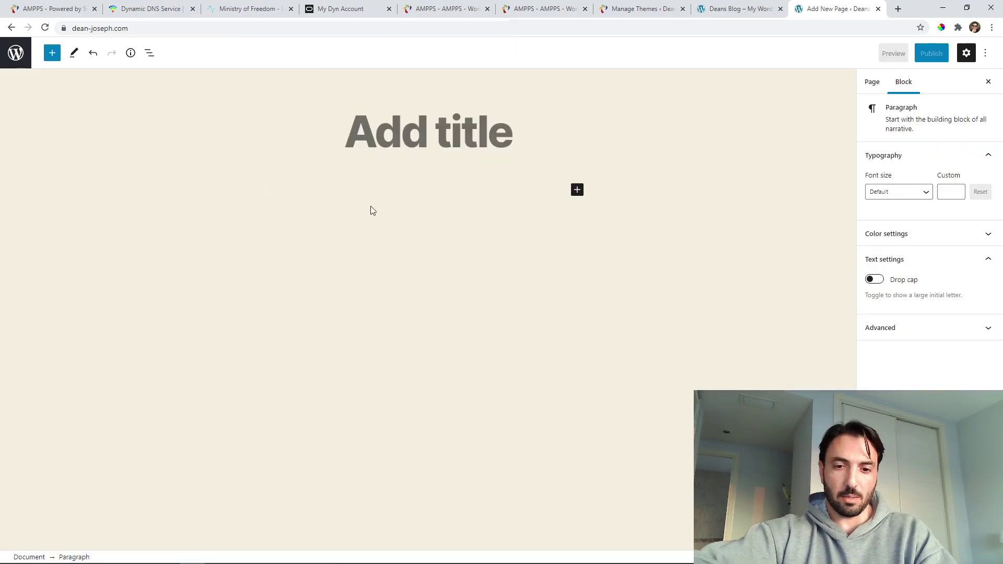
{"action": "type", "text": "Test Site Hello"}
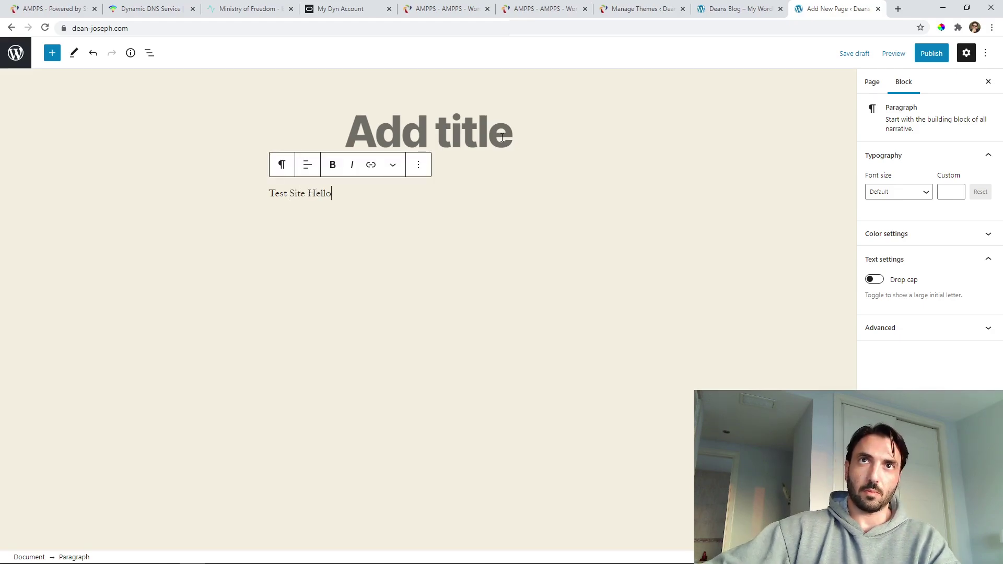
Title the page 'Does my site work' and publish it.
{"action": "left_click", "coordinate": [503, 138]}
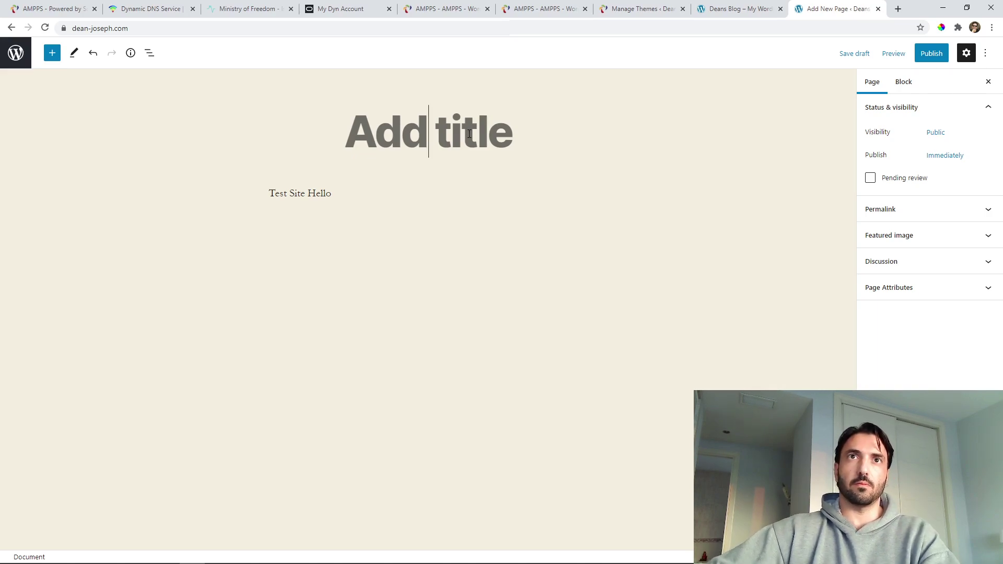
{"action": "type", "text": "sdfdsf"}
{"action": "key", "text": "BackSpace"}
{"action": "key", "text": "BackSpace"}
{"action": "key", "text": "BackSpace"}
{"action": "key", "text": "BackSpace"}
{"action": "key", "text": "BackSpace"}
{"action": "key", "text": "BackSpace"}
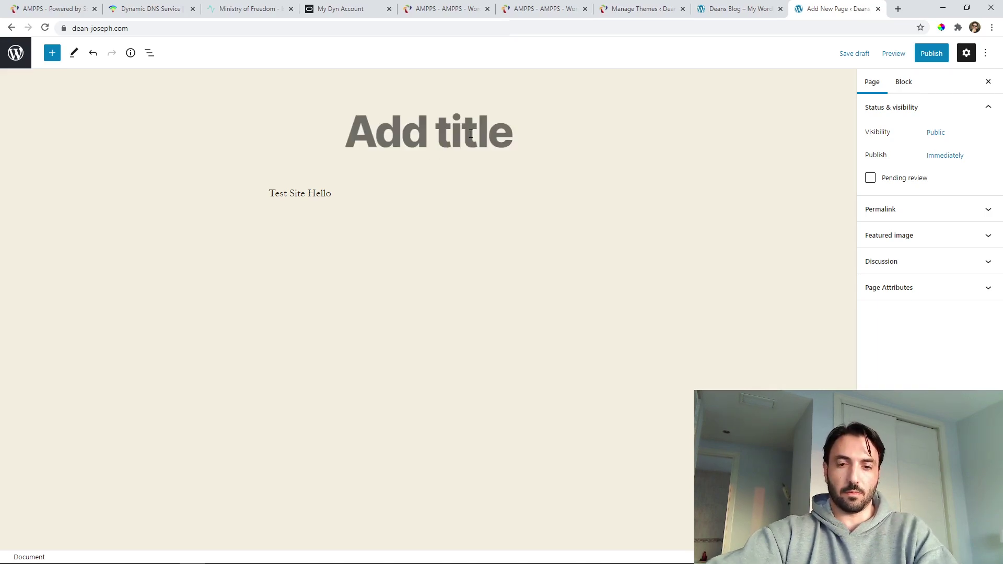
{"action": "type", "text": "Does my sit"}
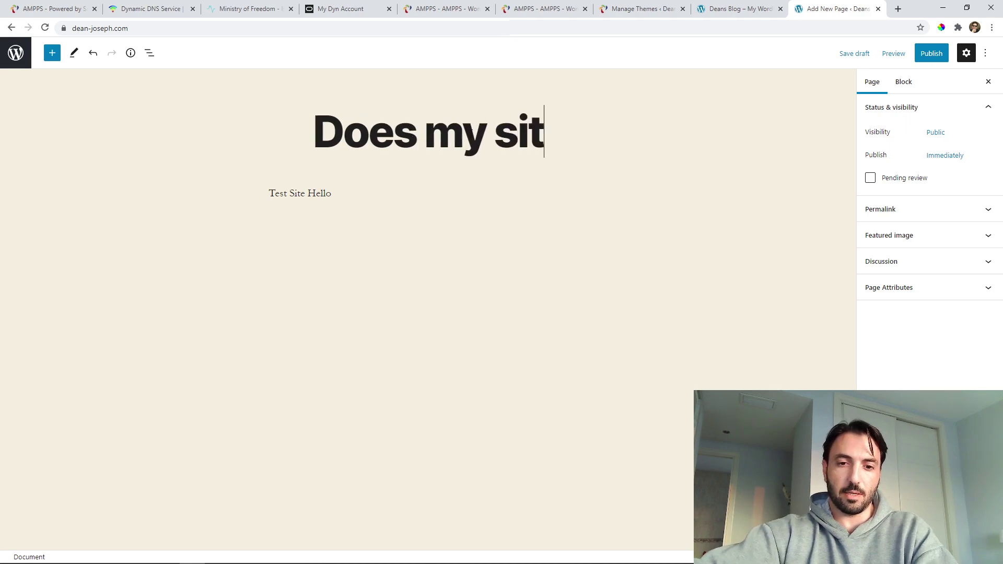
{"action": "key", "text": "BackSpace"}
{"action": "type", "text": "te work"}
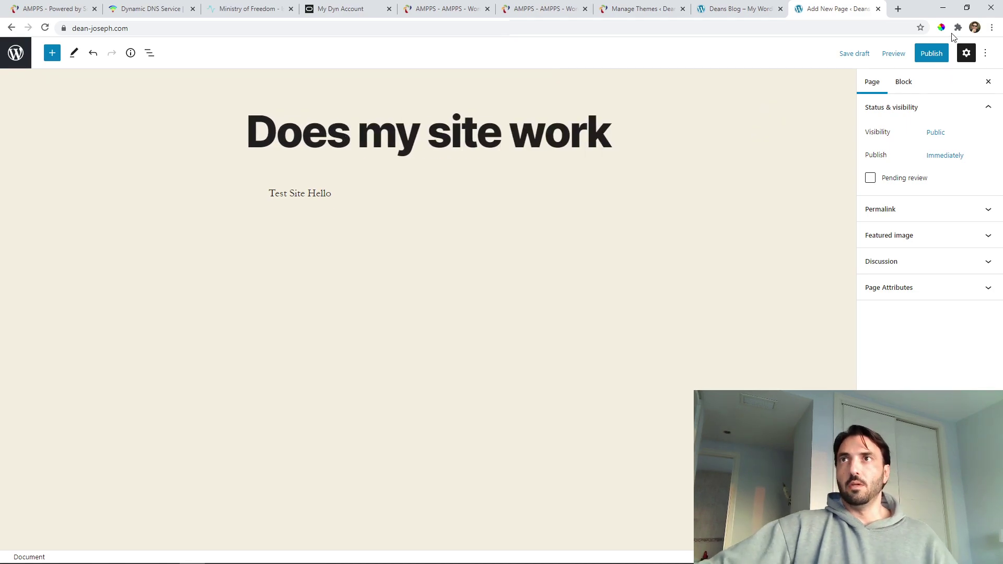
{"action": "left_click", "coordinate": [931, 52]}
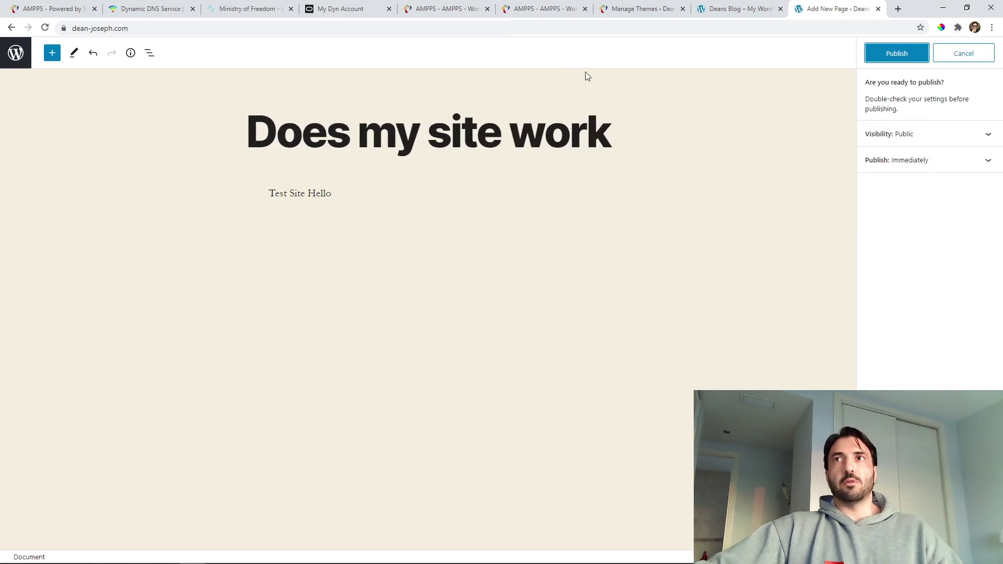
{"action": "left_click", "coordinate": [873, 58]}
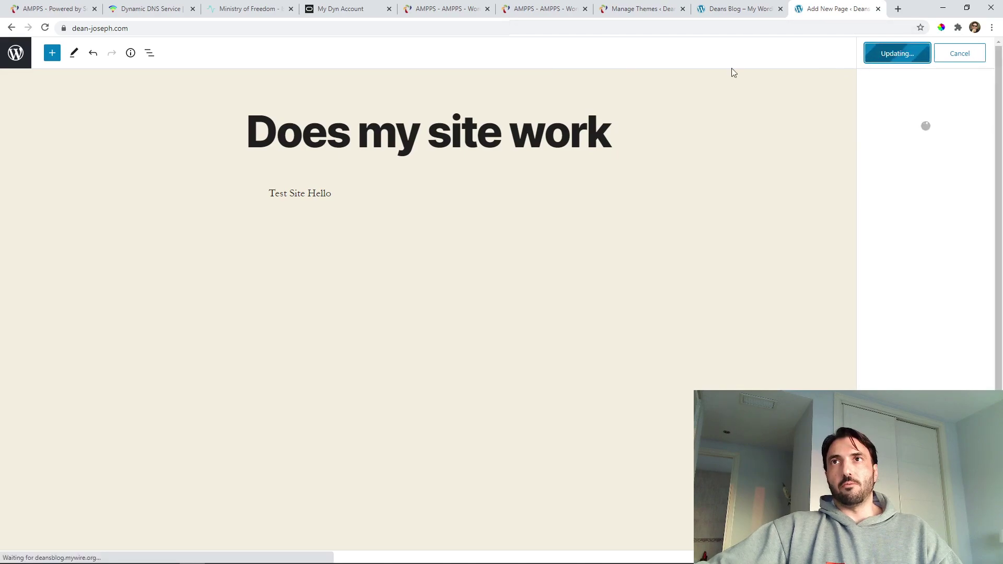
Reload the blog front page until 'Does my site work' shows in the menu.
{"action": "left_click", "coordinate": [752, 4]}
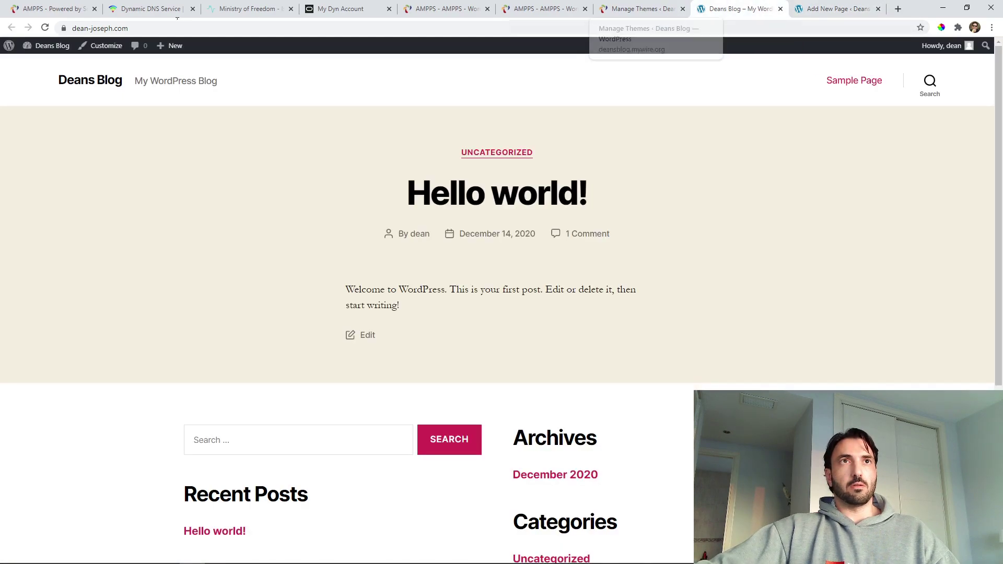
{"action": "left_click", "coordinate": [45, 29]}
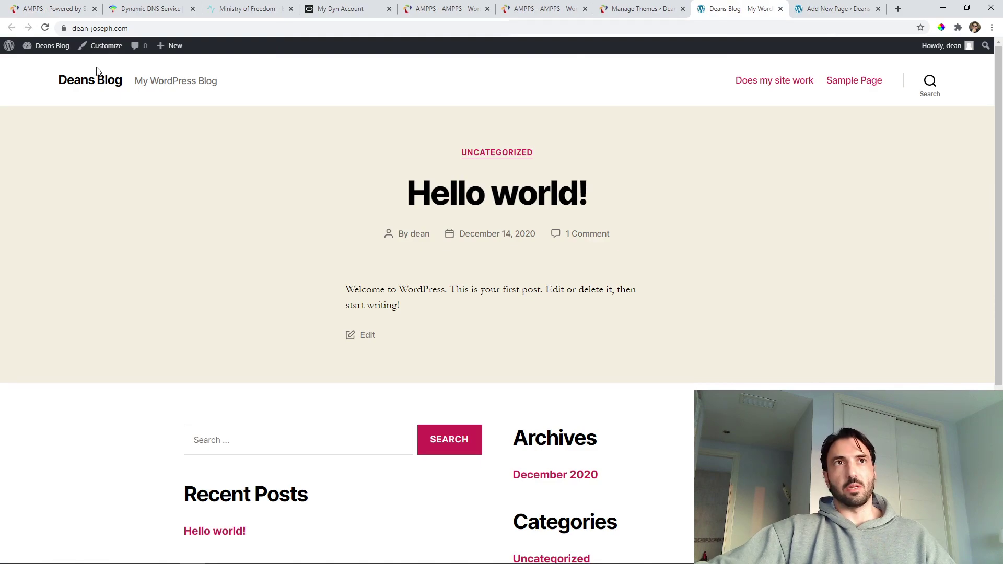
{"action": "left_click", "coordinate": [102, 86]}
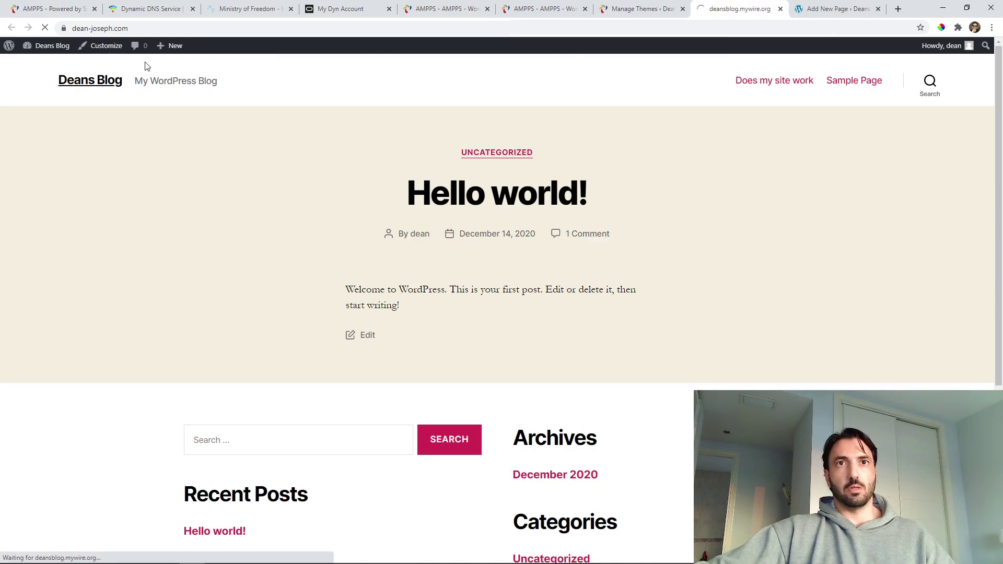
{"action": "scroll", "coordinate": [227, 214], "scroll_direction": "down", "scroll_amount": 1}
{"action": "scroll", "coordinate": [227, 214], "scroll_direction": "down", "scroll_amount": 5}
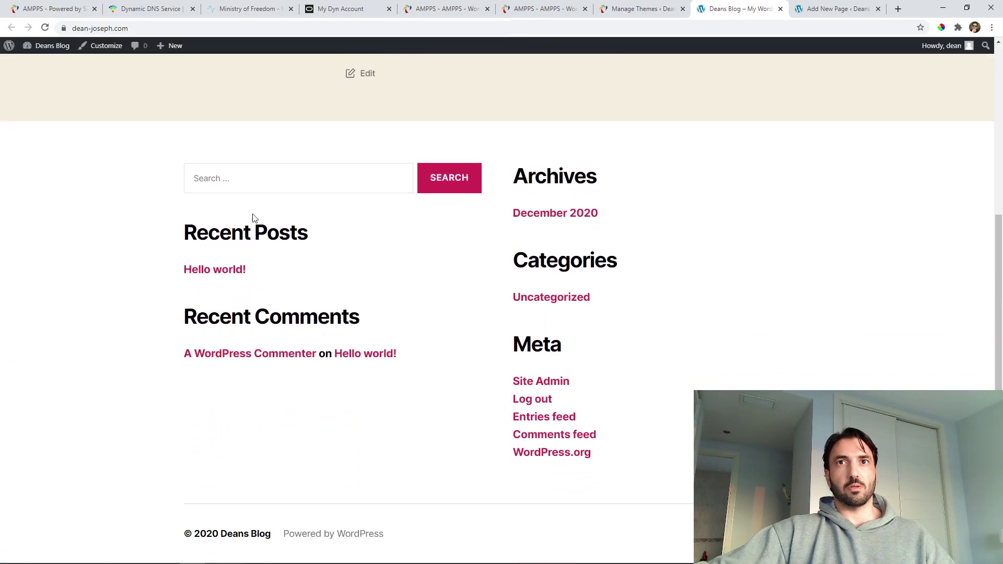
{"action": "scroll", "coordinate": [265, 307], "scroll_direction": "up", "scroll_amount": 3}
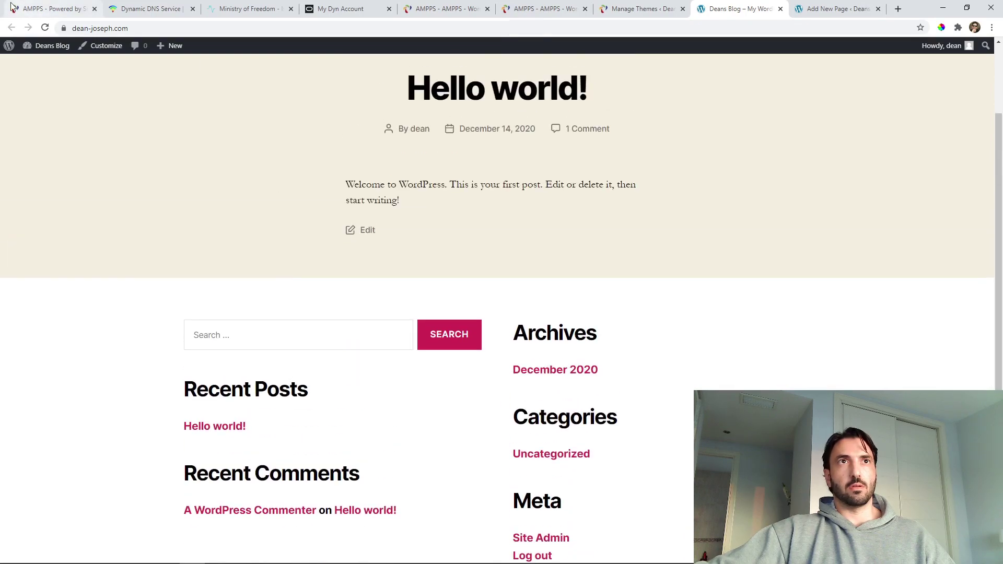
{"action": "left_click", "coordinate": [45, 27]}
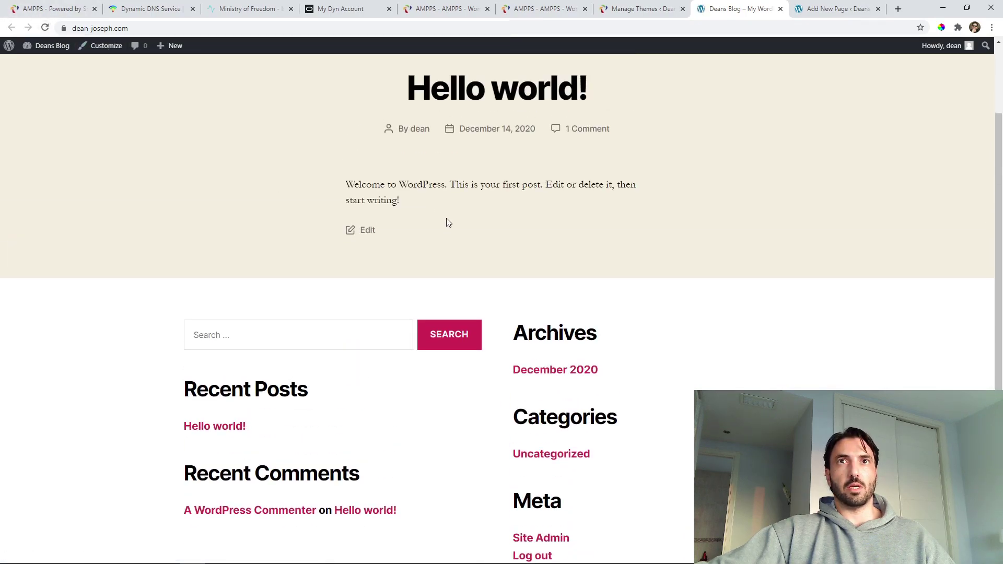
{"action": "scroll", "coordinate": [502, 253], "scroll_direction": "down", "scroll_amount": 3}
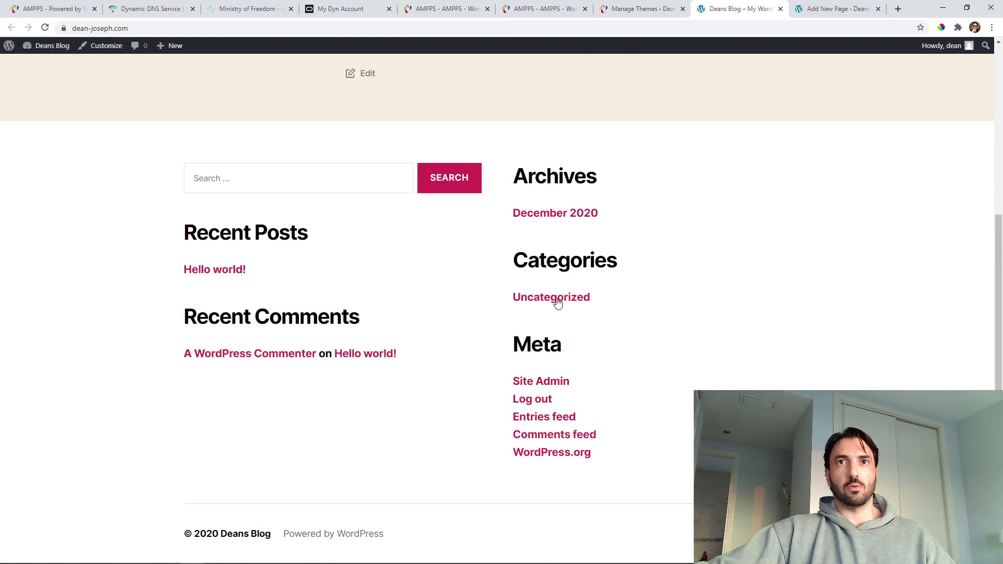
Open the Uncategorized category archive, then the December 2020 archive.
{"action": "left_click", "coordinate": [556, 297]}
{"action": "scroll", "coordinate": [488, 303], "scroll_direction": "down", "scroll_amount": 4}
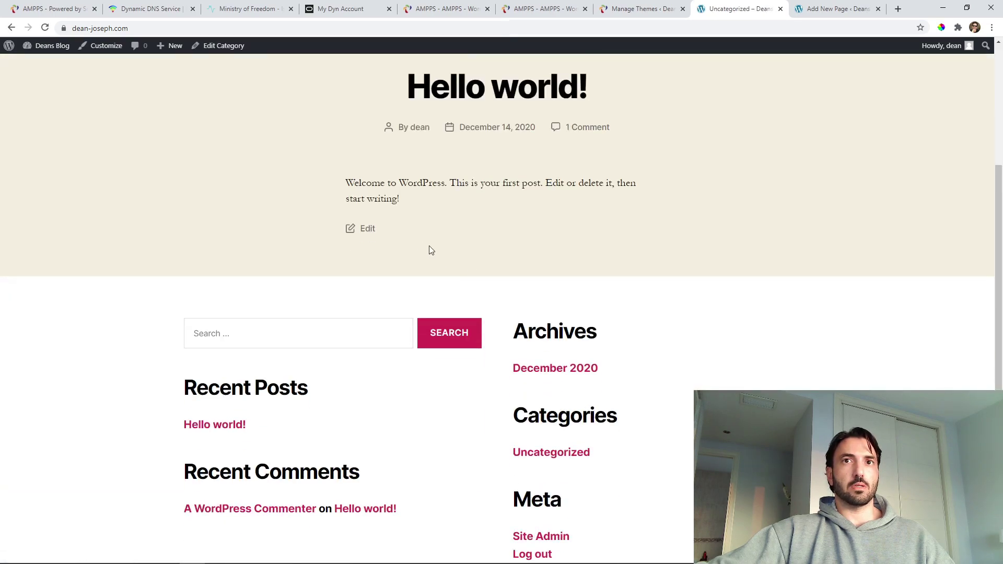
{"action": "scroll", "coordinate": [413, 267], "scroll_direction": "down", "scroll_amount": 3}
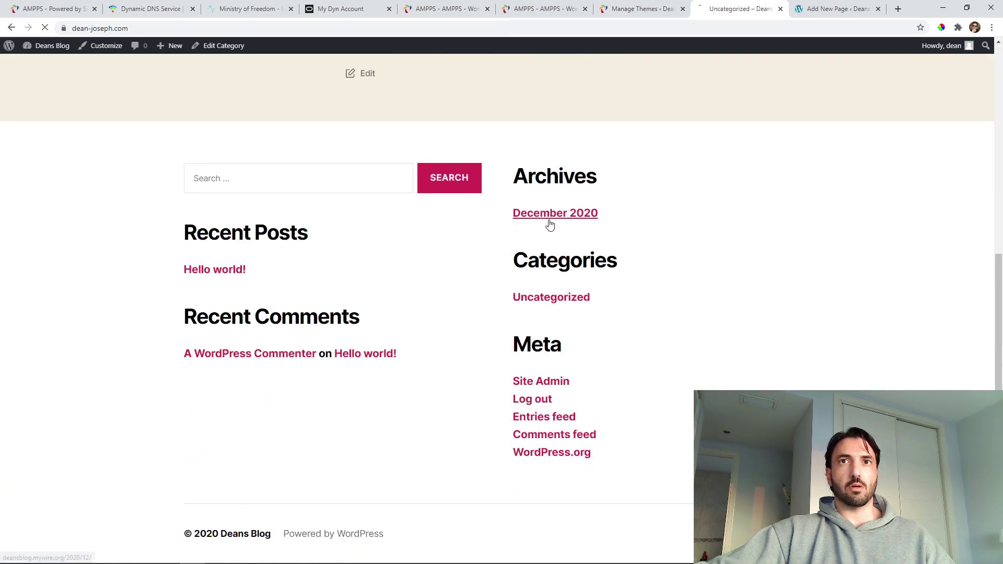
{"action": "left_click", "coordinate": [556, 218]}
{"action": "scroll", "coordinate": [468, 230], "scroll_direction": "down", "scroll_amount": 7}
{"action": "scroll", "coordinate": [470, 256], "scroll_direction": "up", "scroll_amount": 4}
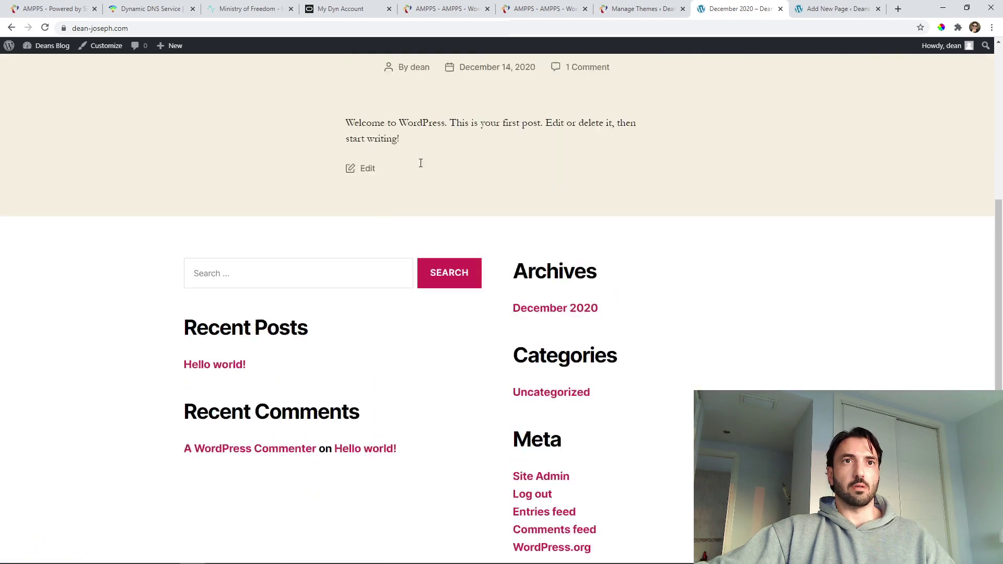
View the published 'Does my site work' page, then go back to the December 2020 archive tab.
{"action": "left_click", "coordinate": [836, 9]}
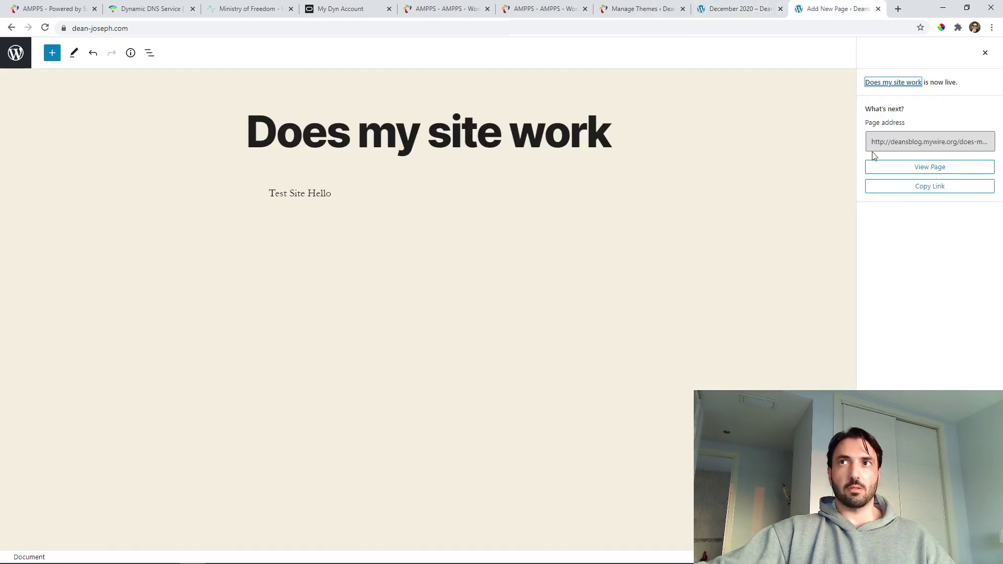
{"action": "left_click", "coordinate": [931, 167]}
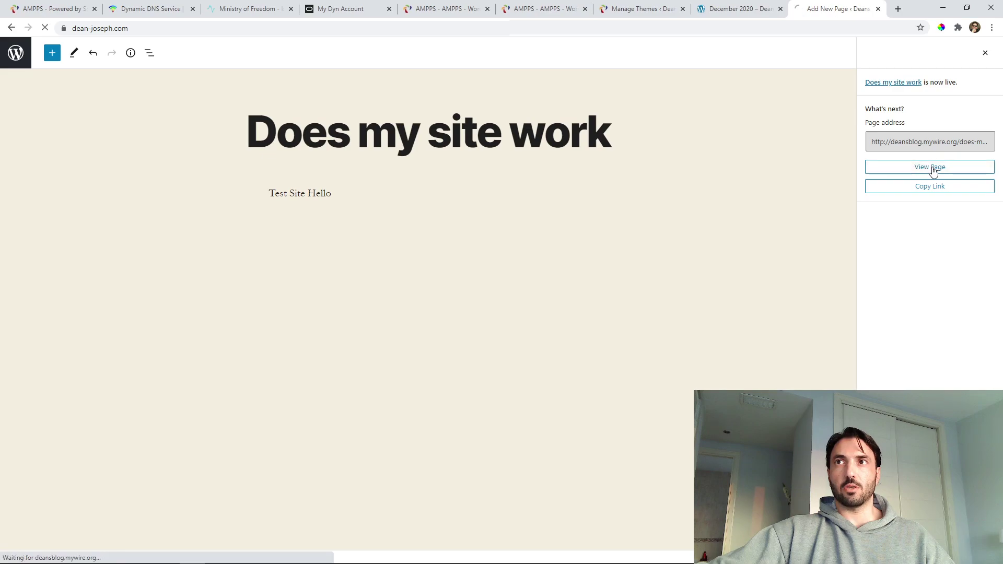
{"action": "scroll", "coordinate": [381, 218], "scroll_direction": "down", "scroll_amount": 5}
{"action": "scroll", "coordinate": [400, 217], "scroll_direction": "up", "scroll_amount": 5}
{"action": "key", "text": "ctrl+l"}
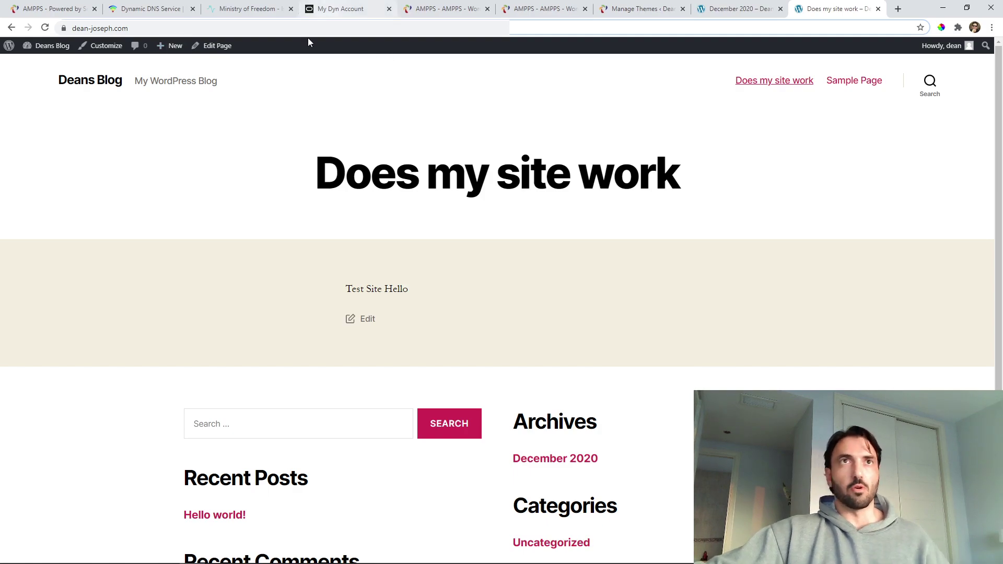
{"action": "left_click", "coordinate": [734, 7]}
{"action": "scroll", "coordinate": [625, 99], "scroll_direction": "up", "scroll_amount": 3}
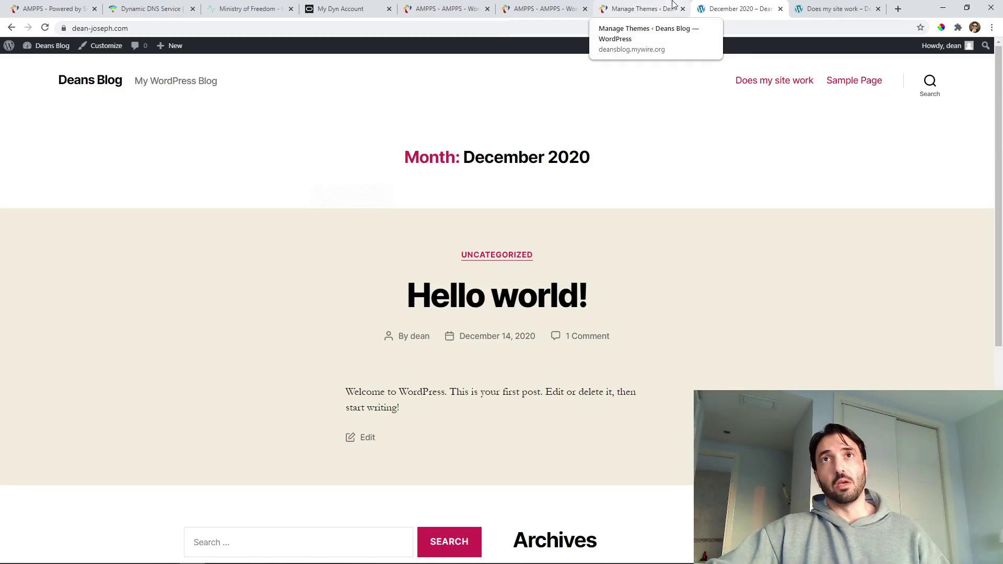
Switch to the Dynu tab listing deansblog.mywire.org under Dynamic DNS Service.
{"action": "left_click", "coordinate": [149, 8]}
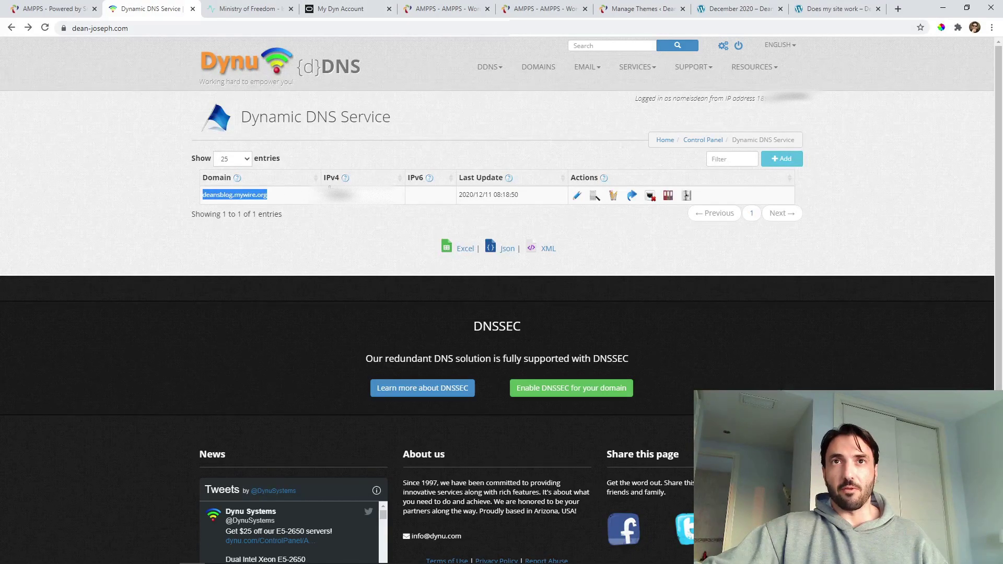
{"action": "double_click", "coordinate": [388, 202]}
{"action": "left_click", "coordinate": [328, 206]}
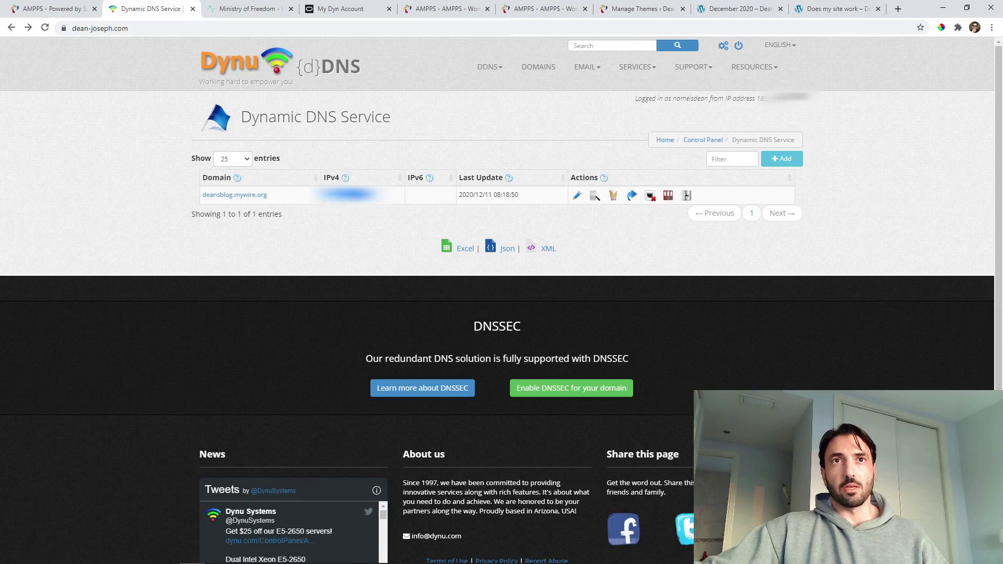